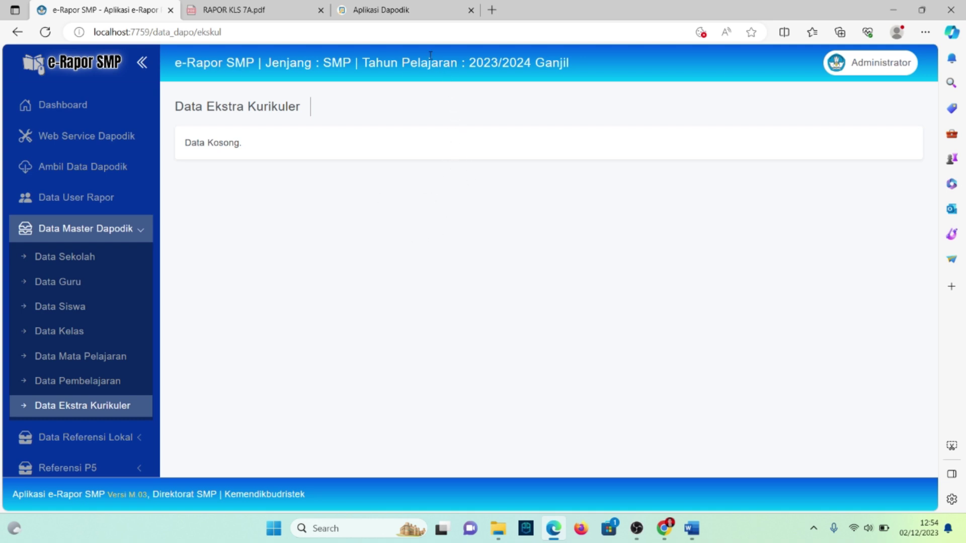
Switch from e-Rapor SMP over to the Aplikasi Dapodik window
{"action": "left_click", "coordinate": [382, 11]}
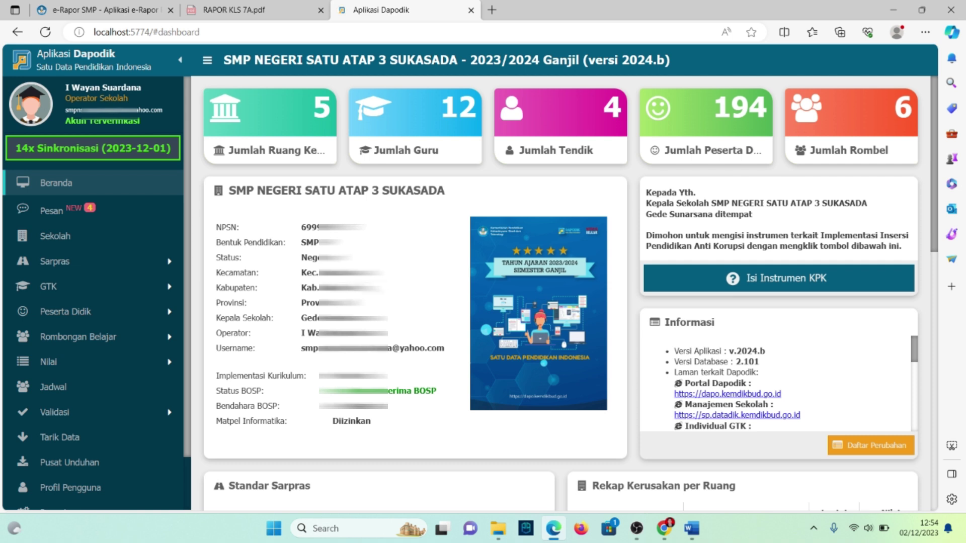
Open Rombongan Belajar > Ekskul and add a new extracurricular named KSP IPA
{"action": "left_click", "coordinate": [111, 342]}
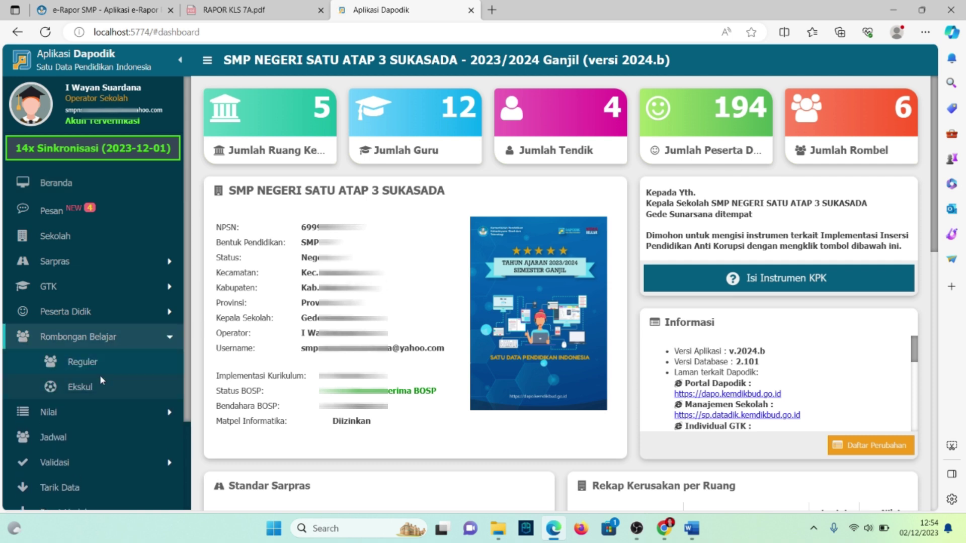
{"action": "left_click", "coordinate": [93, 387]}
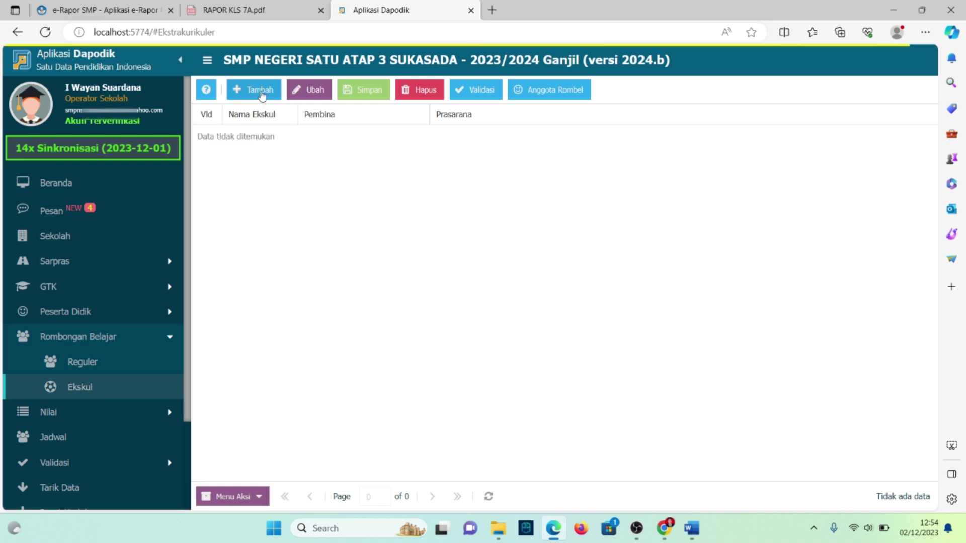
{"action": "left_click", "coordinate": [261, 92]}
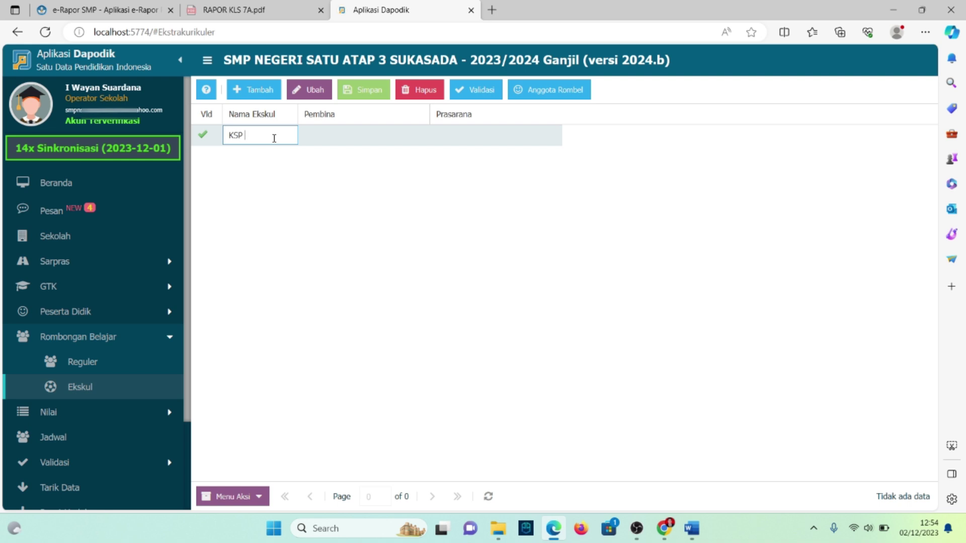
Assign a teacher as the KSP IPA supervisor (Pembina)
{"action": "left_click", "coordinate": [349, 135]}
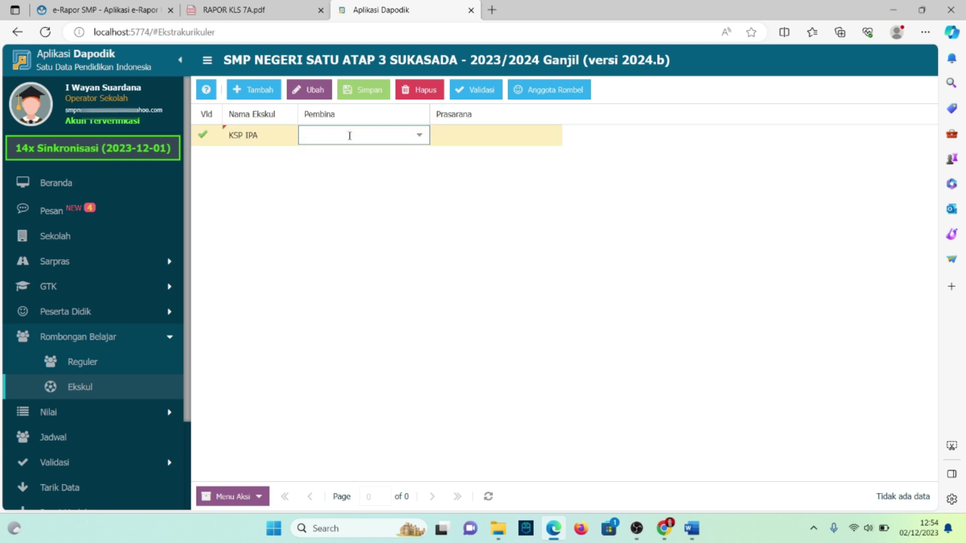
{"action": "left_click", "coordinate": [419, 135]}
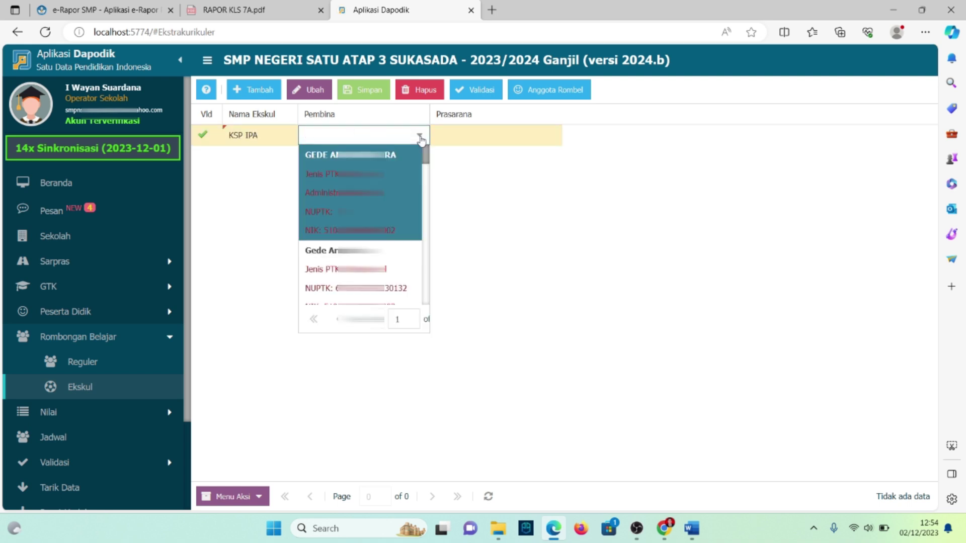
{"action": "scroll", "coordinate": [391, 224], "scroll_direction": "down", "scroll_amount": 3}
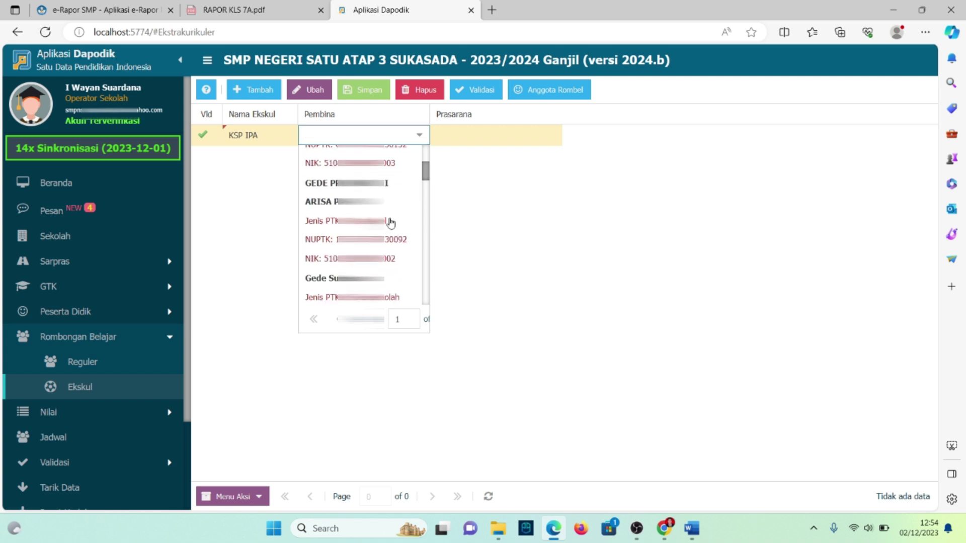
{"action": "scroll", "coordinate": [391, 223], "scroll_direction": "down", "scroll_amount": 2}
{"action": "left_click", "coordinate": [388, 221]}
Set the room to Ruang Teori 04/IXB and save the KSP IPA extracurricular
{"action": "left_click", "coordinate": [486, 135]}
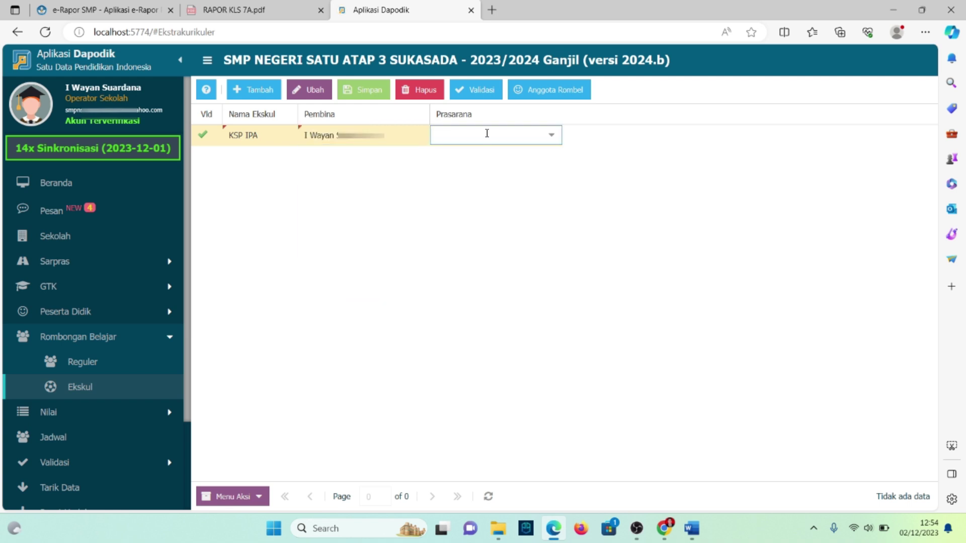
{"action": "left_click", "coordinate": [554, 136]}
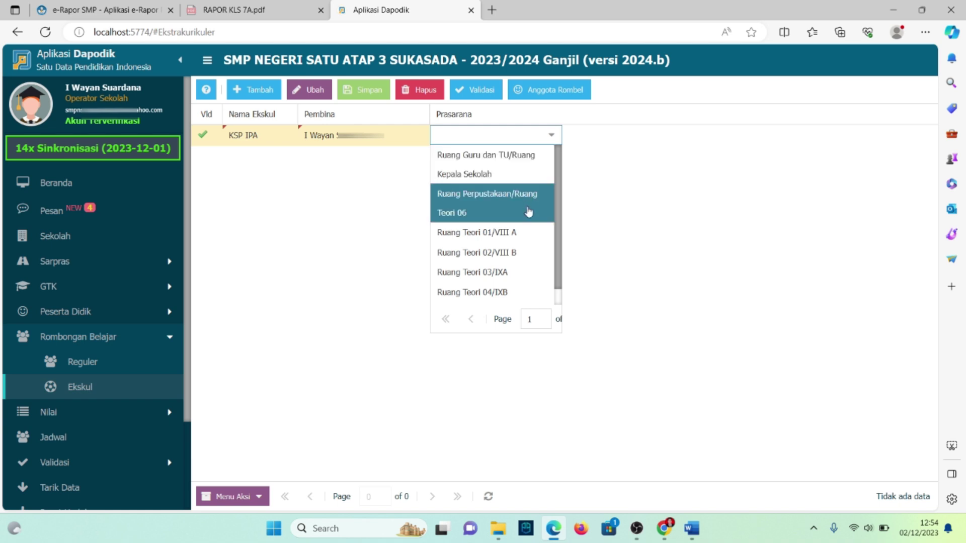
{"action": "scroll", "coordinate": [528, 211], "scroll_direction": "down", "scroll_amount": 1}
{"action": "left_click", "coordinate": [513, 244]}
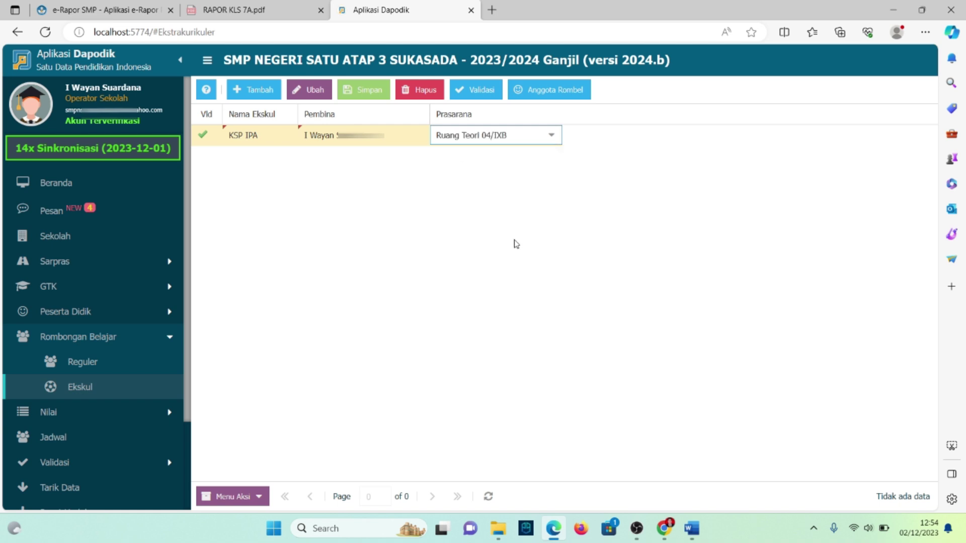
{"action": "left_click", "coordinate": [375, 92]}
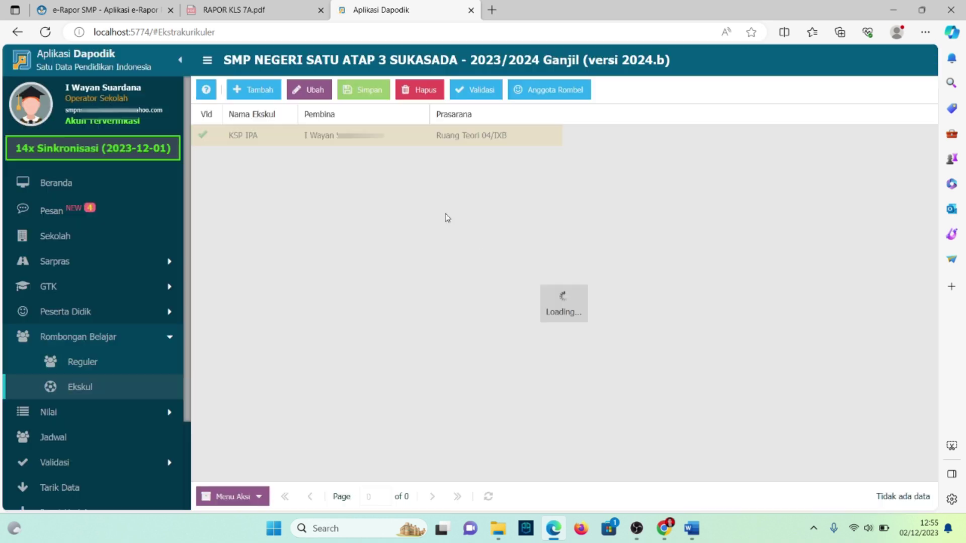
In KSP IPA's member list, search 's' and add the matching student as a member
{"action": "left_click", "coordinate": [542, 92]}
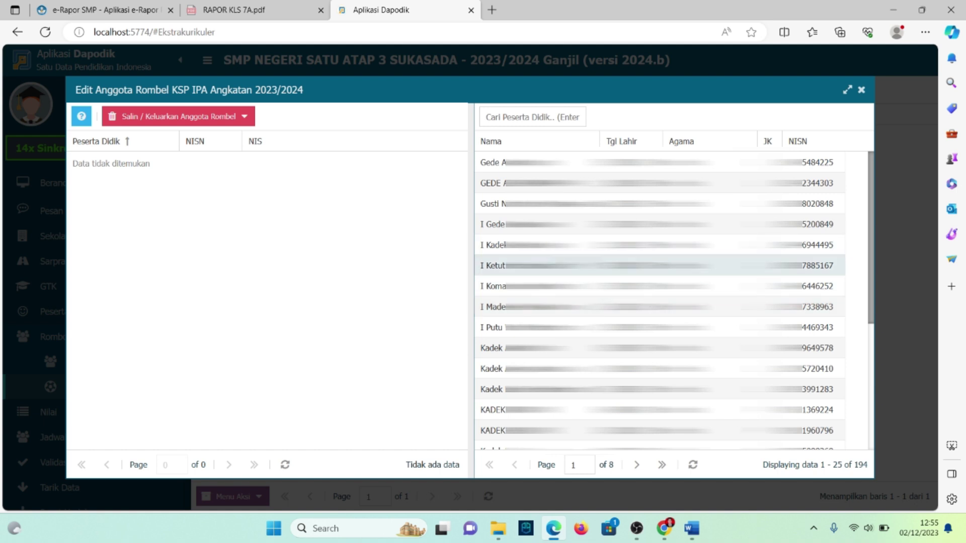
{"action": "left_click", "coordinate": [529, 121]}
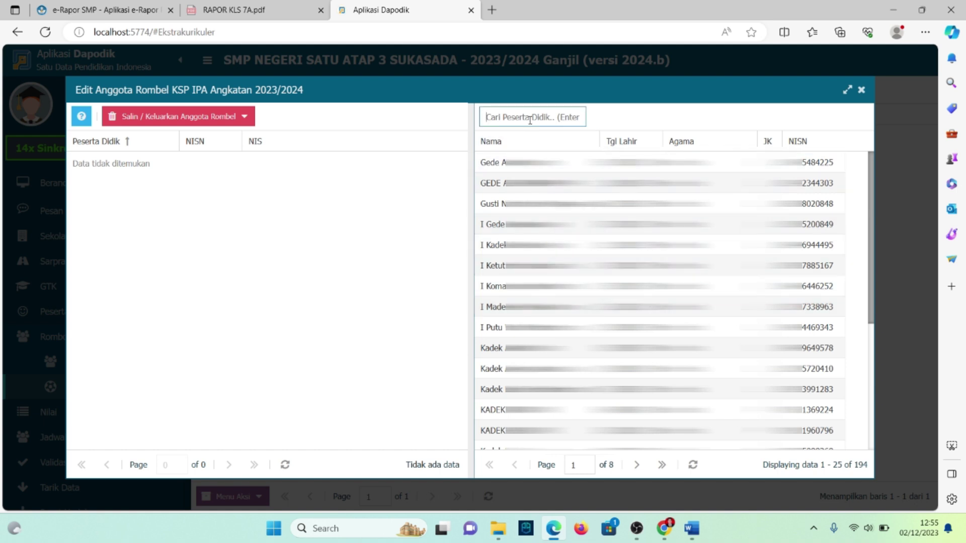
{"action": "type", "text": "sawitri"}
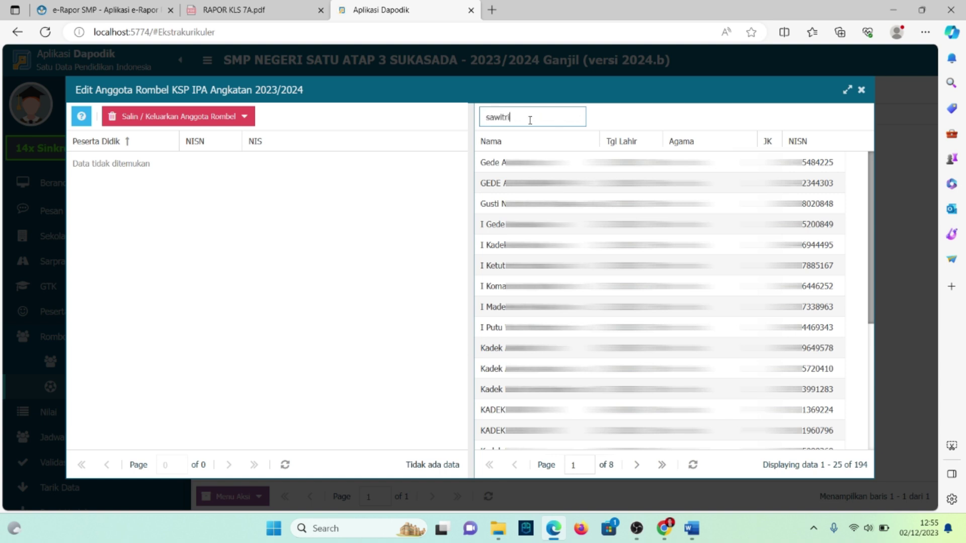
{"action": "key", "text": "Return"}
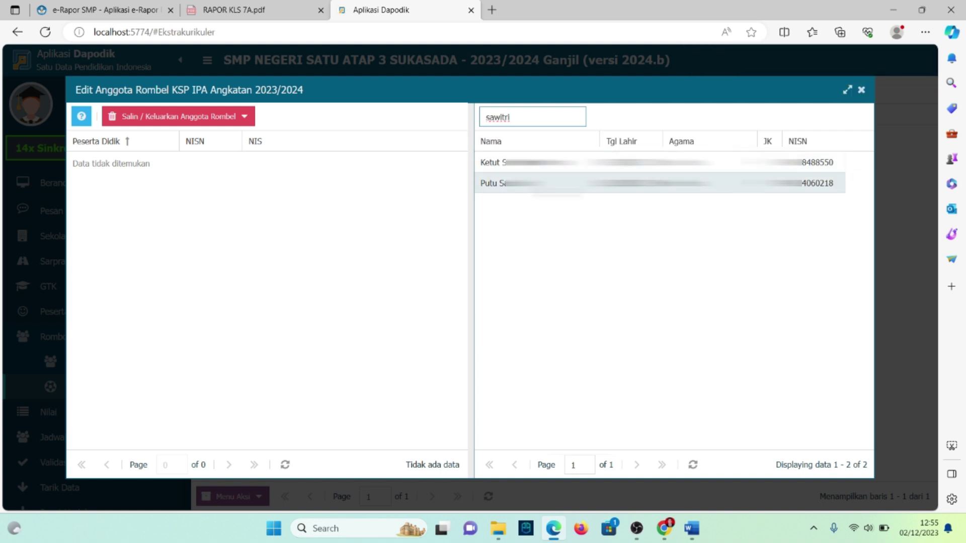
{"action": "left_click", "coordinate": [553, 183]}
{"action": "left_click_drag", "start_coordinate": [554, 183], "coordinate": [291, 213]}
Search 'sinti', add that student to KSP IPA, and close the member editor
{"action": "left_click_drag", "start_coordinate": [525, 121], "coordinate": [477, 127]}
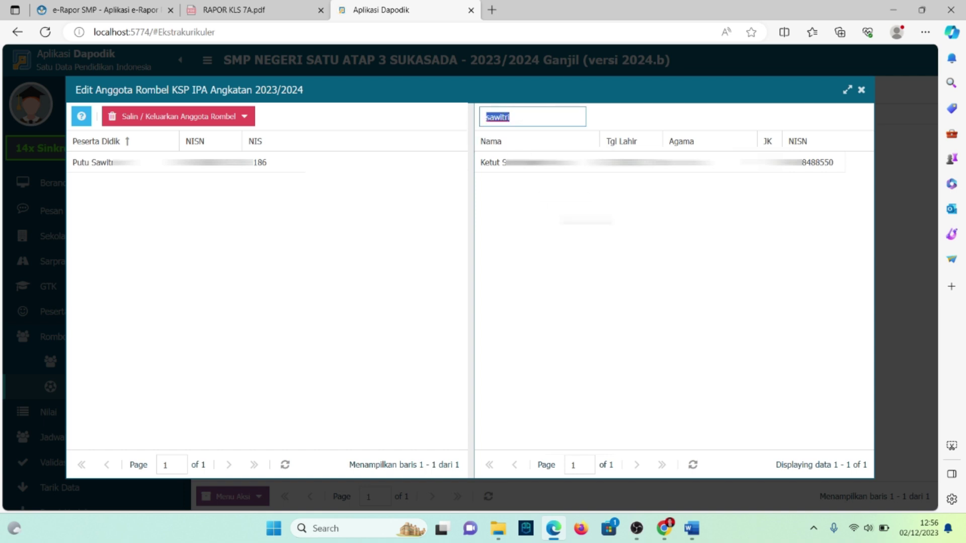
{"action": "type", "text": "sinti"}
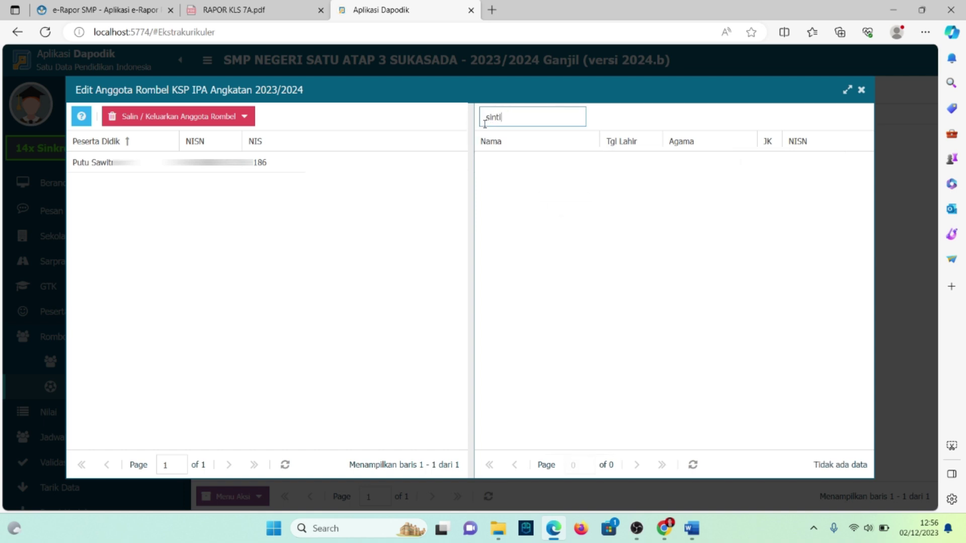
{"action": "key", "text": "Return"}
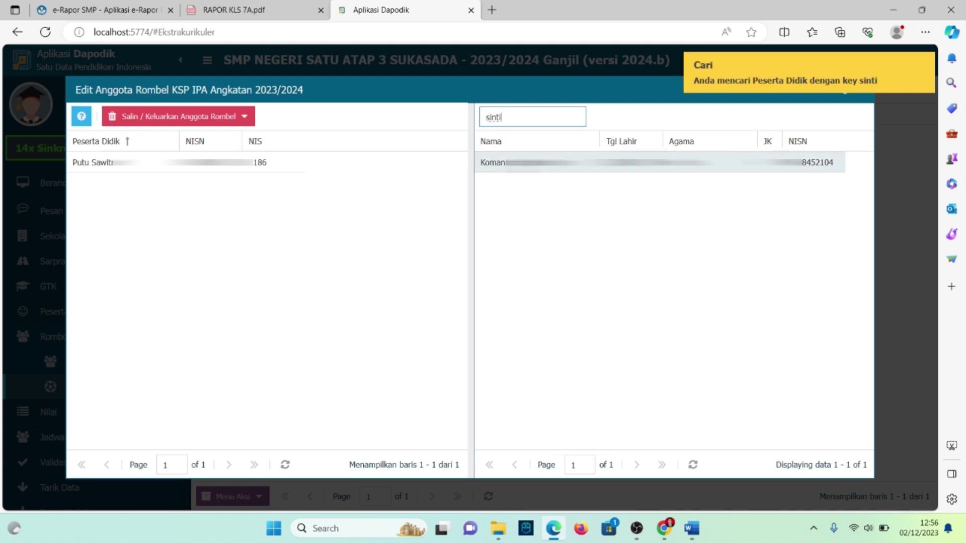
{"action": "left_click", "coordinate": [553, 162]}
{"action": "left_click_drag", "start_coordinate": [553, 162], "coordinate": [225, 227]}
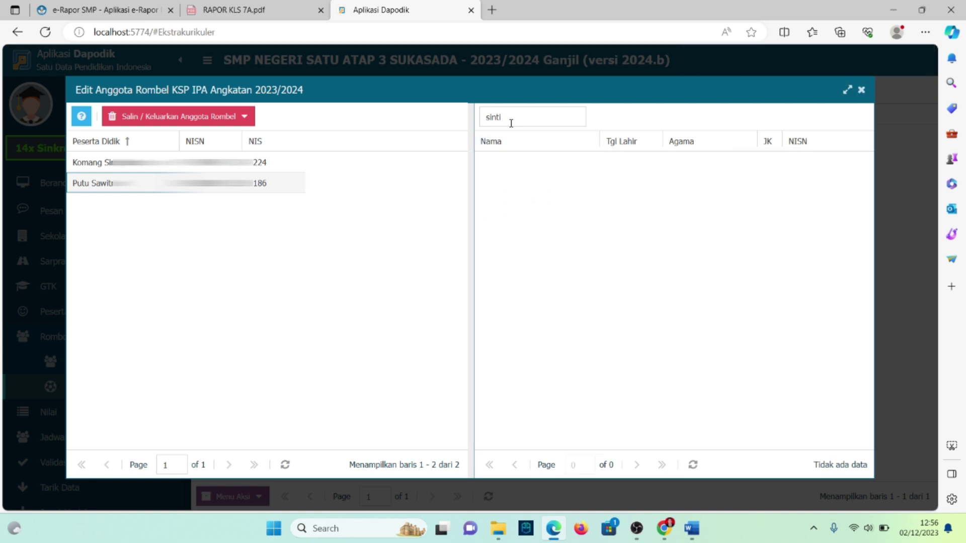
{"action": "left_click", "coordinate": [862, 92]}
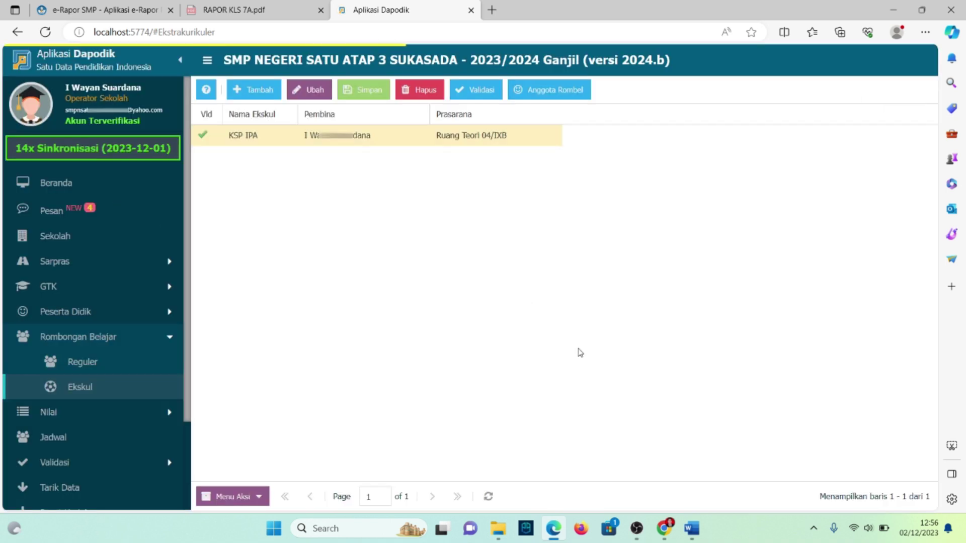
Recheck KSP IPA's member list, then go to the Sekolah profile page
{"action": "left_click", "coordinate": [365, 143]}
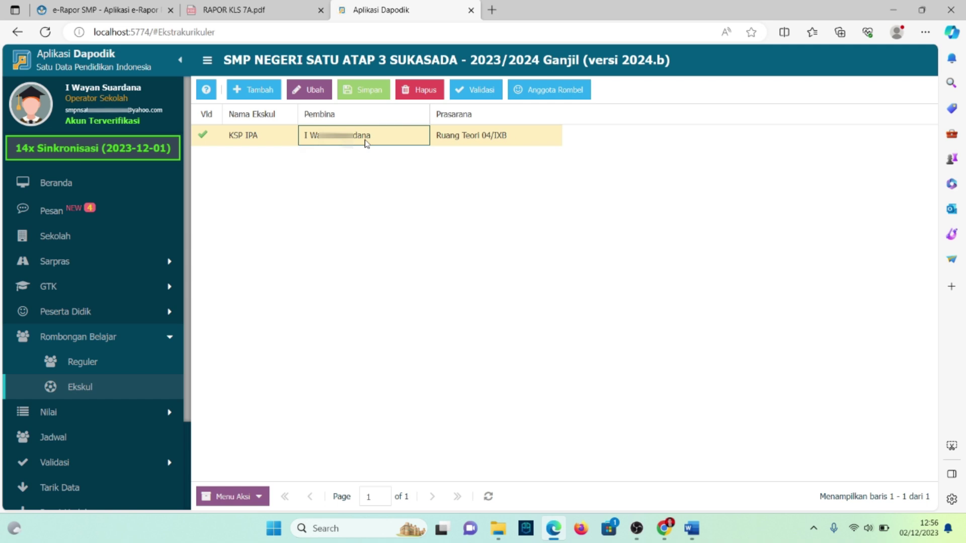
{"action": "left_click", "coordinate": [554, 90]}
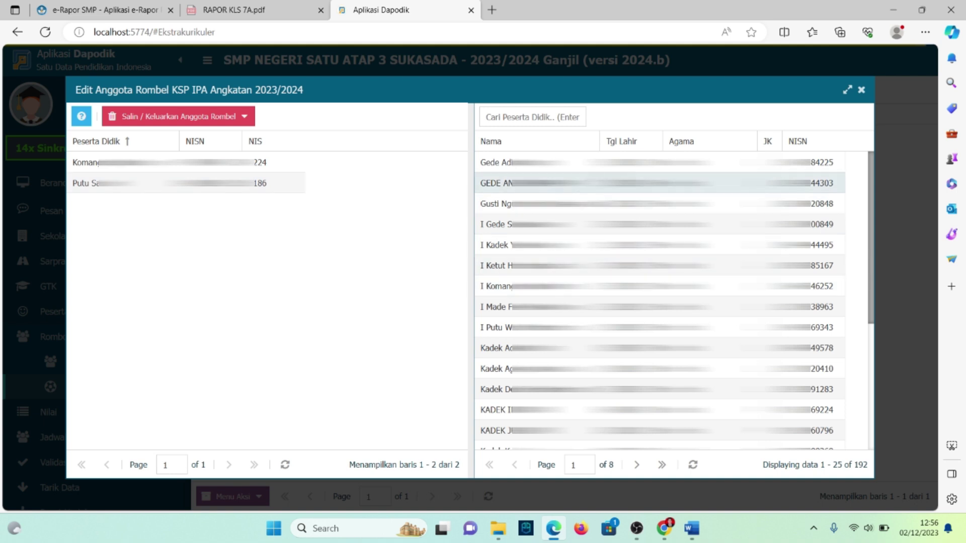
{"action": "left_click", "coordinate": [861, 90]}
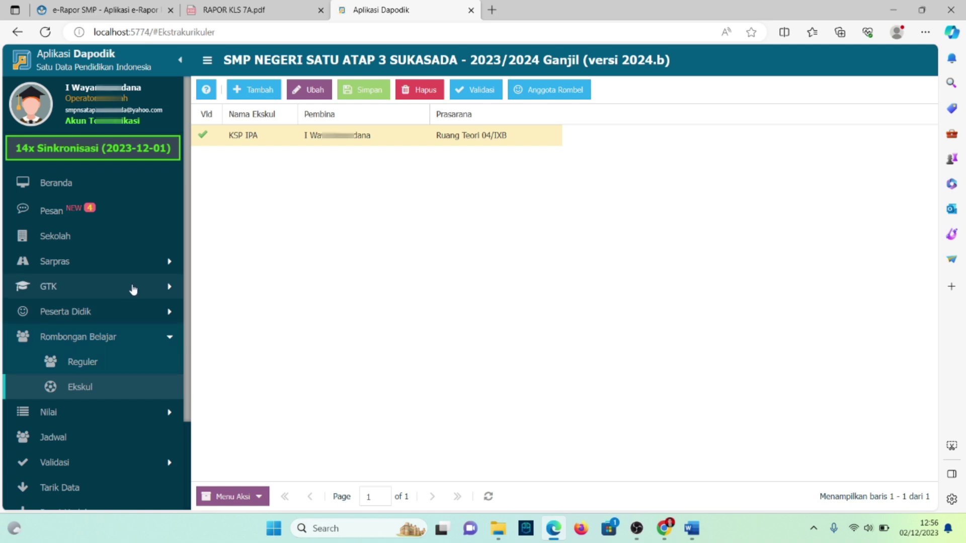
{"action": "left_click", "coordinate": [109, 238]}
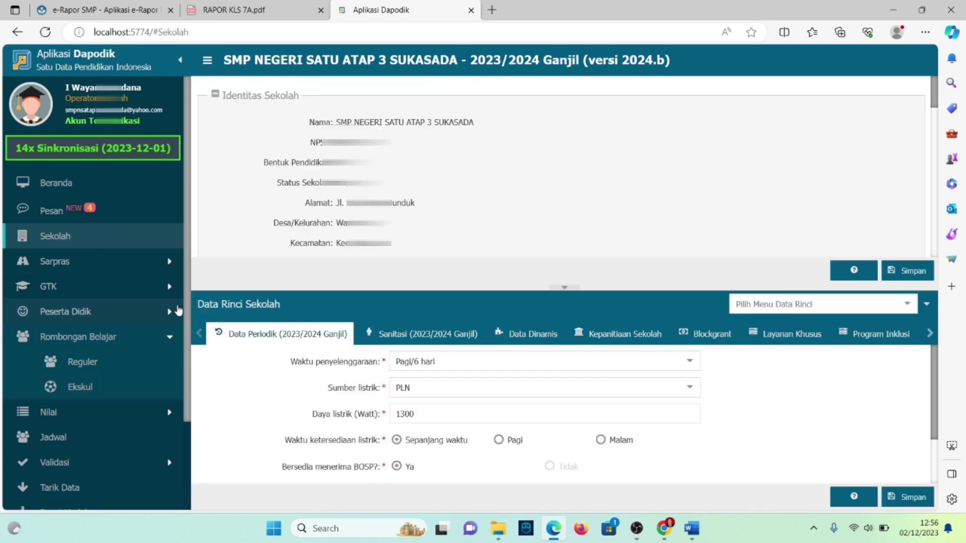
Check that the school's Ekstrakurikuler tab is empty, then view the Reguler class groups
{"action": "left_click", "coordinate": [929, 335]}
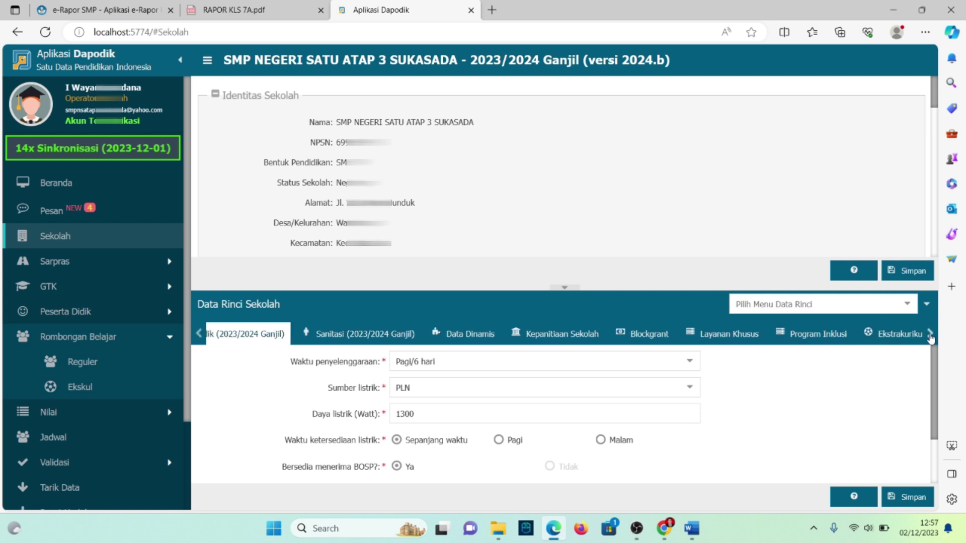
{"action": "left_click", "coordinate": [852, 335]}
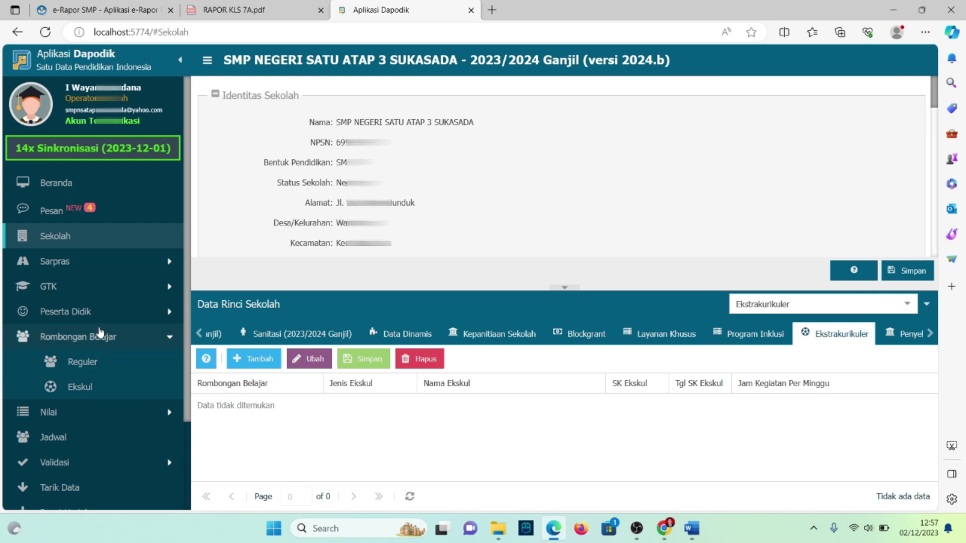
{"action": "left_click", "coordinate": [84, 361]}
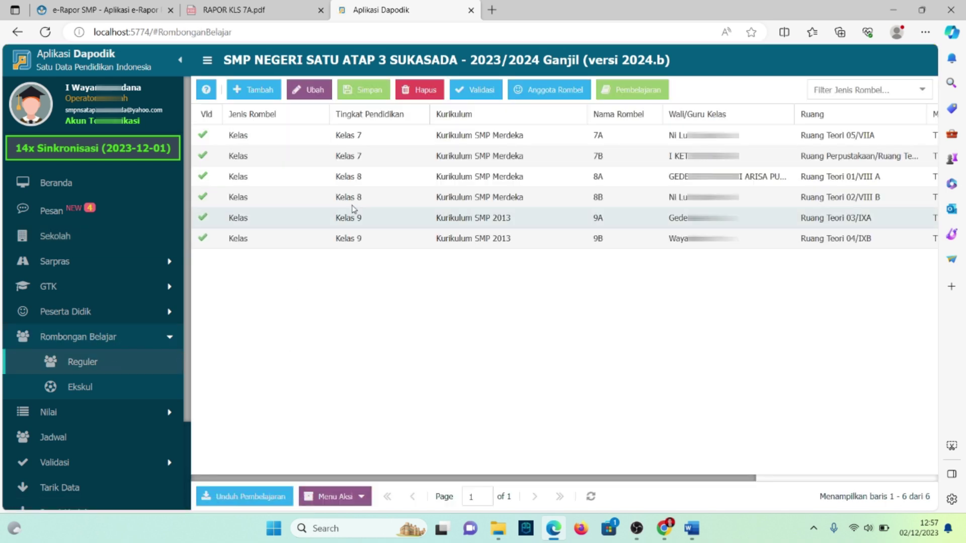
Copy the Agama Hindu decree number from class 7A's lesson assignments and return to Sekolah
{"action": "left_click", "coordinate": [439, 139]}
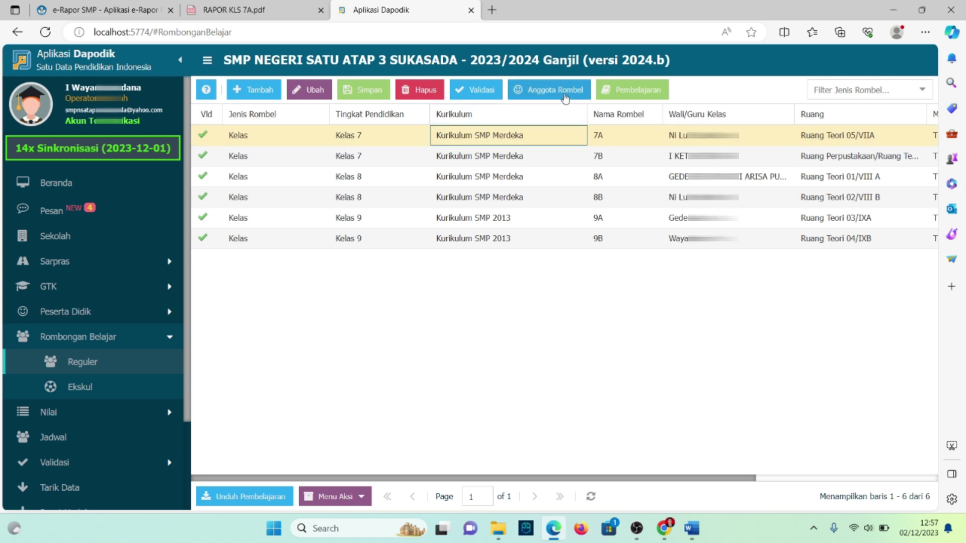
{"action": "left_click", "coordinate": [636, 92]}
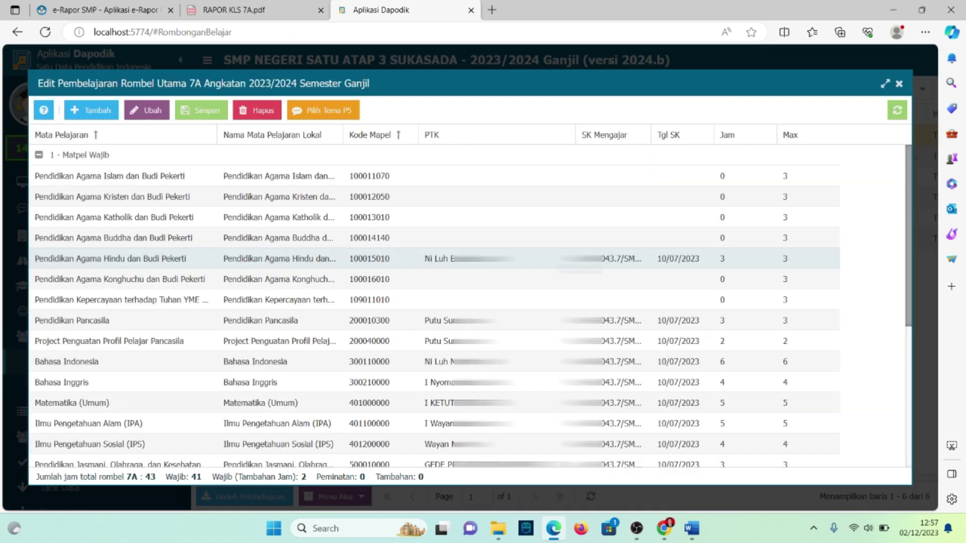
{"action": "left_click", "coordinate": [604, 258]}
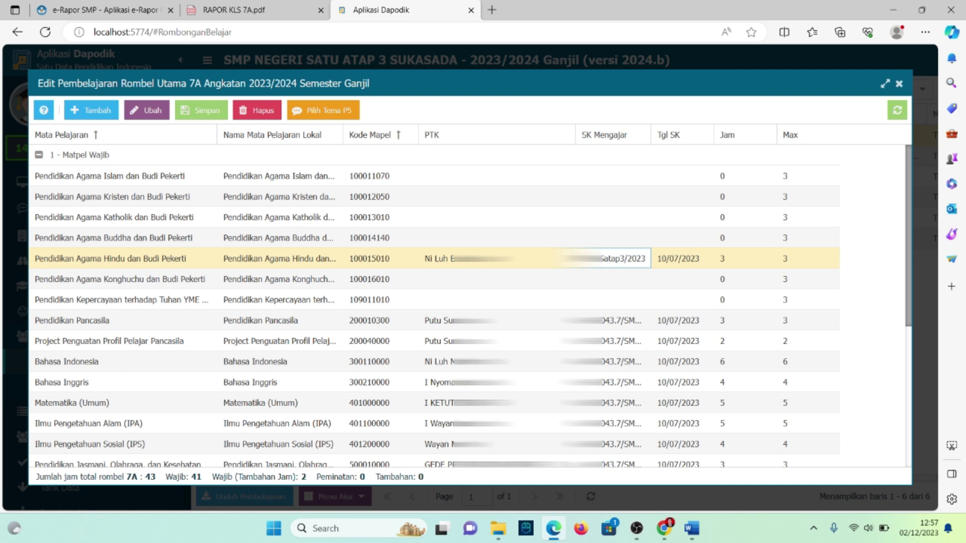
{"action": "key", "text": "ctrl+a"}
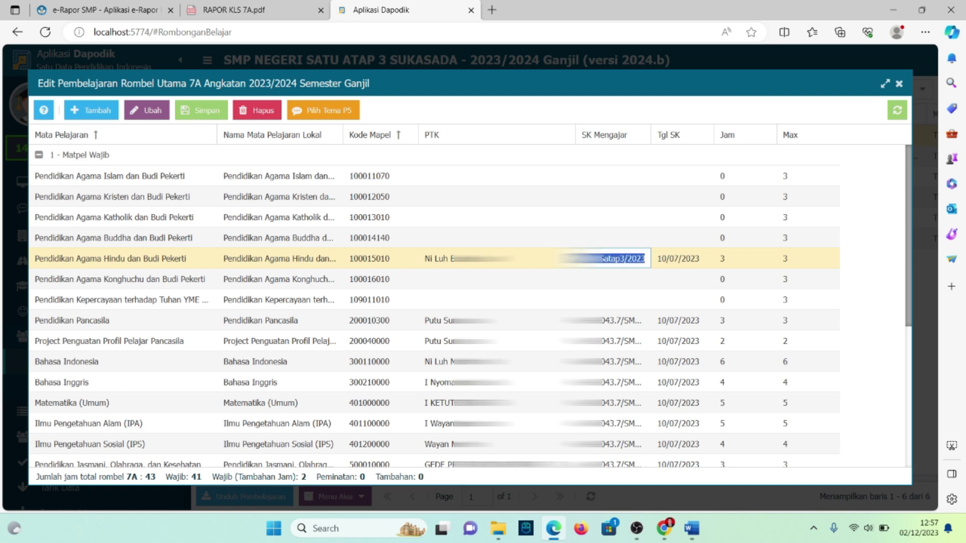
{"action": "left_click", "coordinate": [899, 84]}
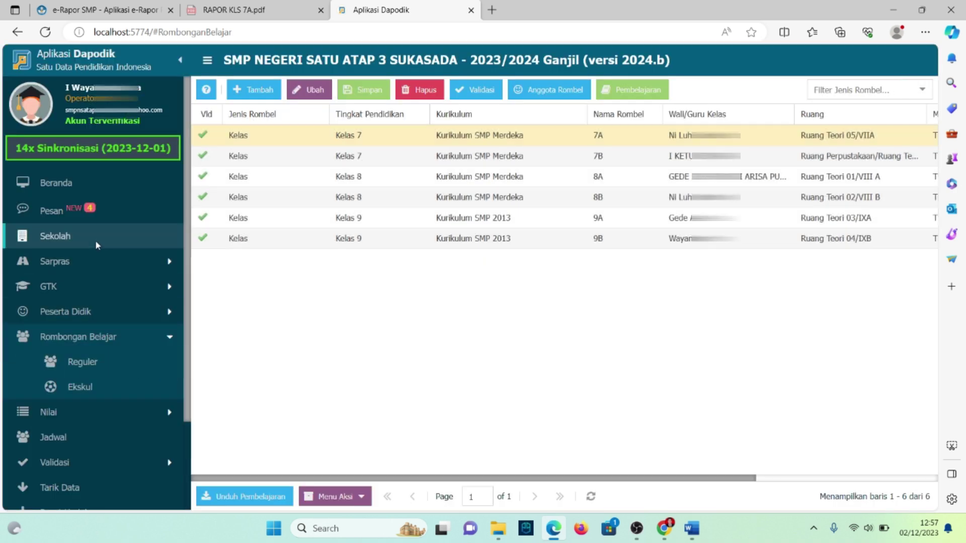
{"action": "left_click", "coordinate": [96, 243]}
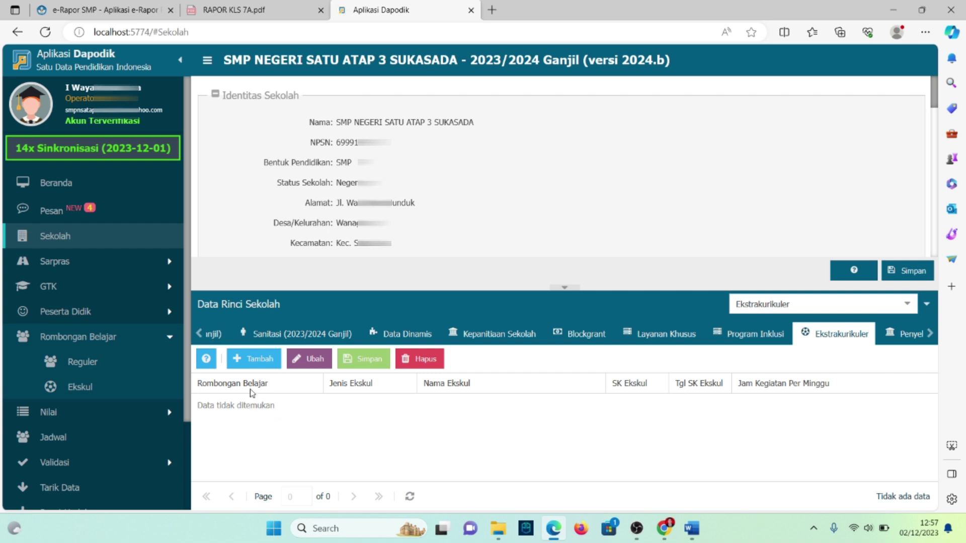
Add an Ekstrakurikuler row for KSP IPA with type Karya Ilmiah Remaja (KIR)
{"action": "left_click", "coordinate": [254, 359]}
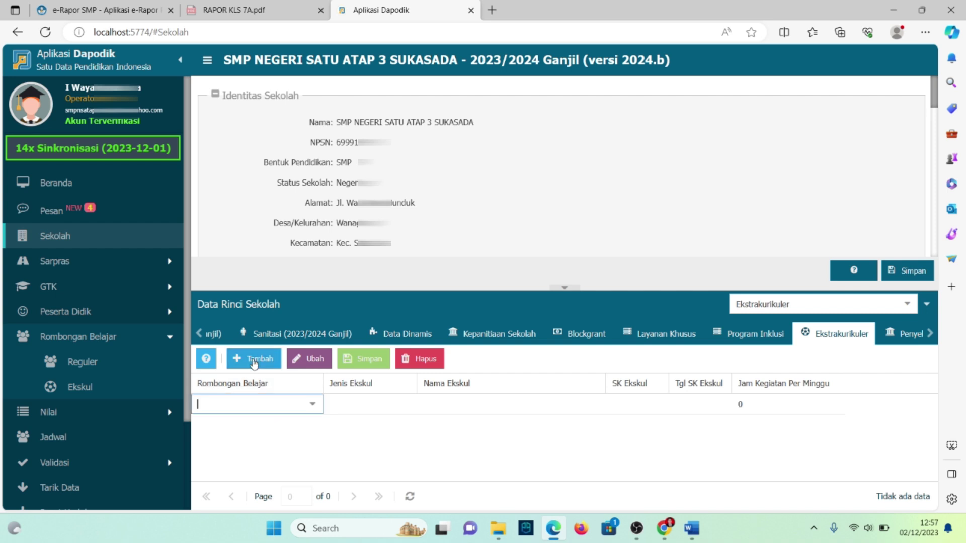
{"action": "left_click", "coordinate": [313, 406]}
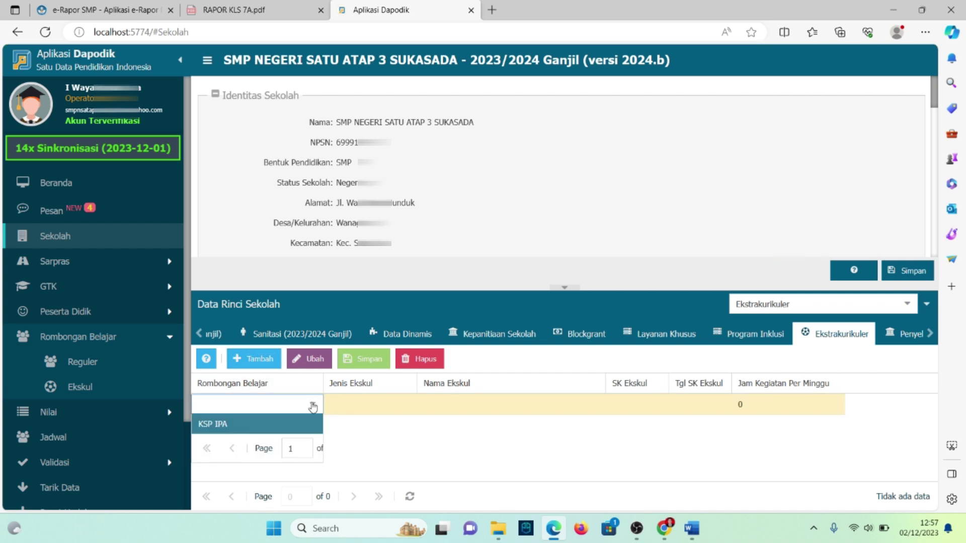
{"action": "left_click", "coordinate": [263, 428]}
{"action": "left_click", "coordinate": [405, 406]}
{"action": "left_click", "coordinate": [405, 405]}
{"action": "scroll", "coordinate": [378, 281], "scroll_direction": "down", "scroll_amount": 5}
{"action": "scroll", "coordinate": [377, 313], "scroll_direction": "up", "scroll_amount": 3}
{"action": "scroll", "coordinate": [377, 313], "scroll_direction": "up", "scroll_amount": 2}
{"action": "left_click", "coordinate": [368, 262]}
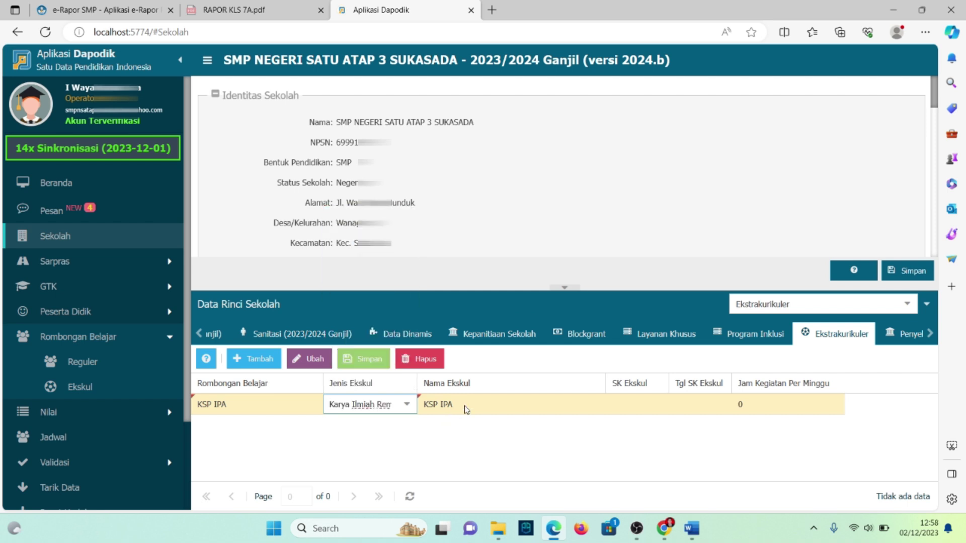
Paste the copied decree number and set the SK date to 10/07/2023
{"action": "left_click", "coordinate": [644, 403]}
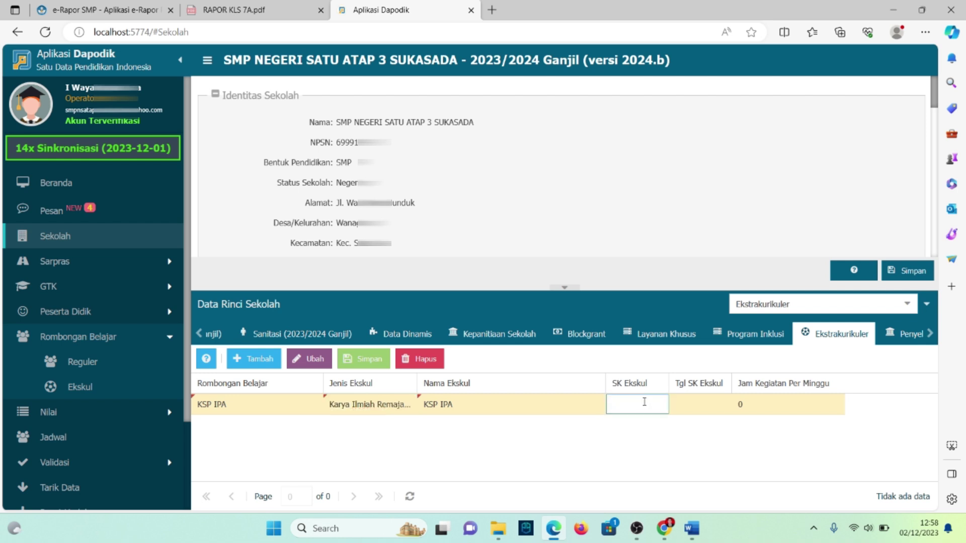
{"action": "key", "text": "ctrl+v"}
{"action": "left_click", "coordinate": [712, 407]}
{"action": "left_click", "coordinate": [721, 406]}
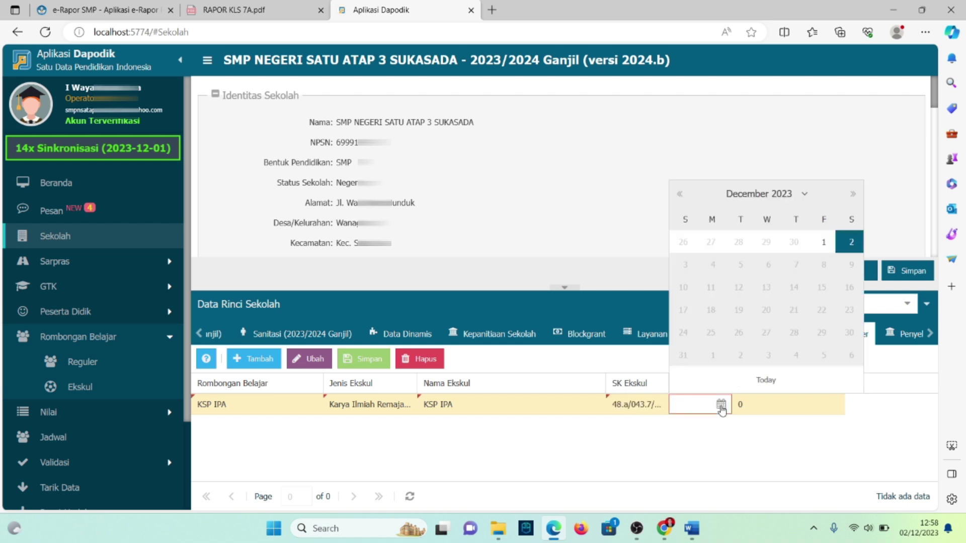
{"action": "left_click", "coordinate": [680, 196]}
{"action": "left_click", "coordinate": [680, 195]}
{"action": "left_click", "coordinate": [680, 195]}
{"action": "left_click", "coordinate": [681, 195]}
{"action": "left_click", "coordinate": [680, 196]}
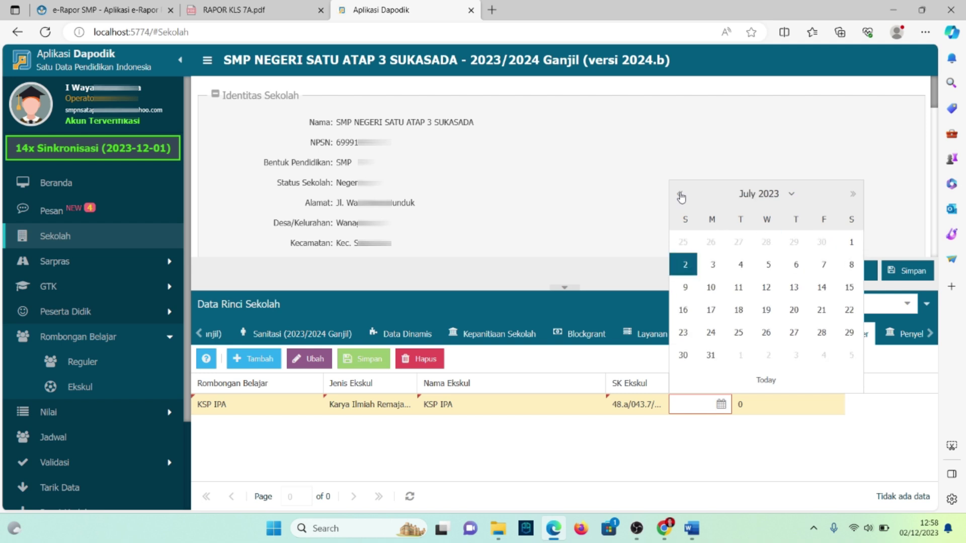
{"action": "left_click", "coordinate": [735, 288]}
Enter 2 weekly hours and save the KSP IPA extracurricular entry
{"action": "left_click", "coordinate": [755, 404]}
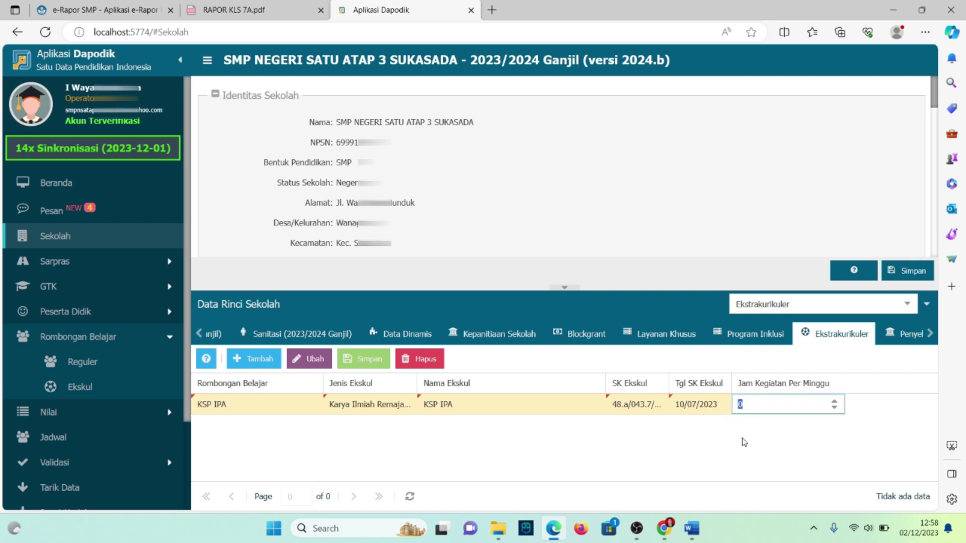
{"action": "key", "text": "Return"}
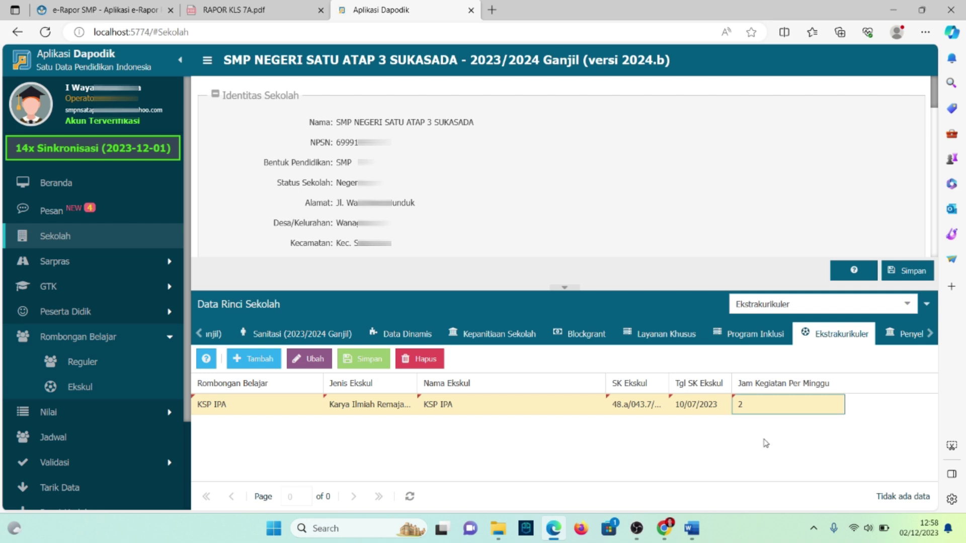
{"action": "left_click", "coordinate": [363, 359]}
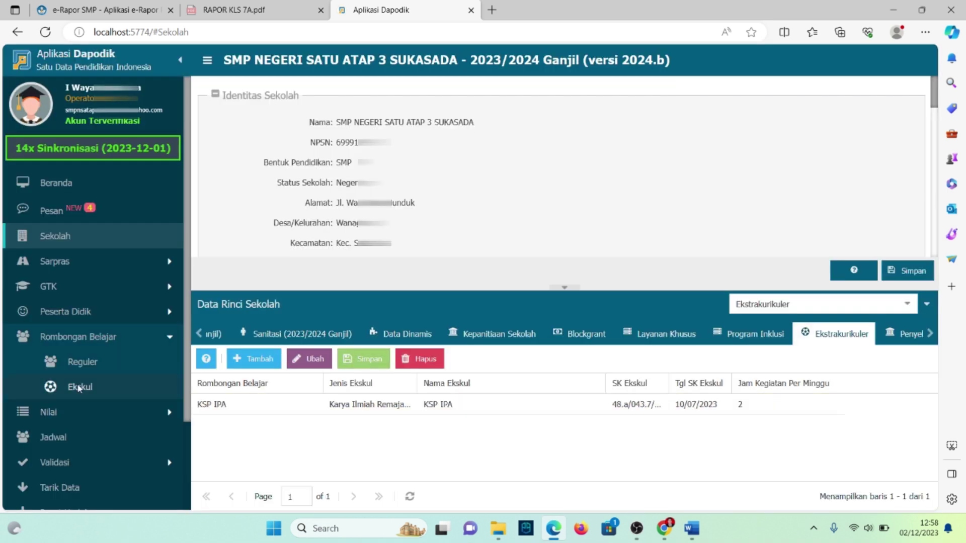
In Pengaturan, start Tukar Akses Pengguna, entering the required access code
{"action": "scroll", "coordinate": [77, 383], "scroll_direction": "down", "scroll_amount": 3}
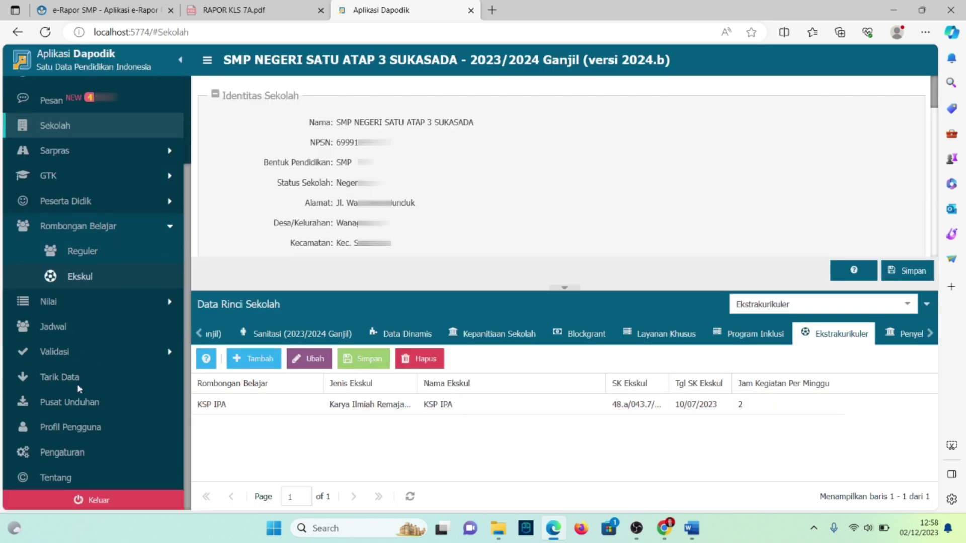
{"action": "left_click", "coordinate": [100, 452]}
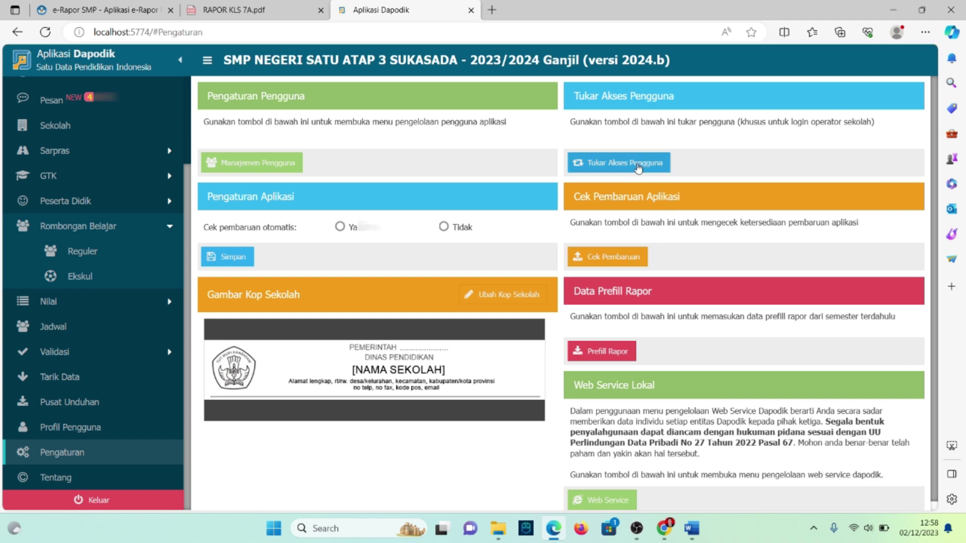
{"action": "left_click", "coordinate": [638, 167]}
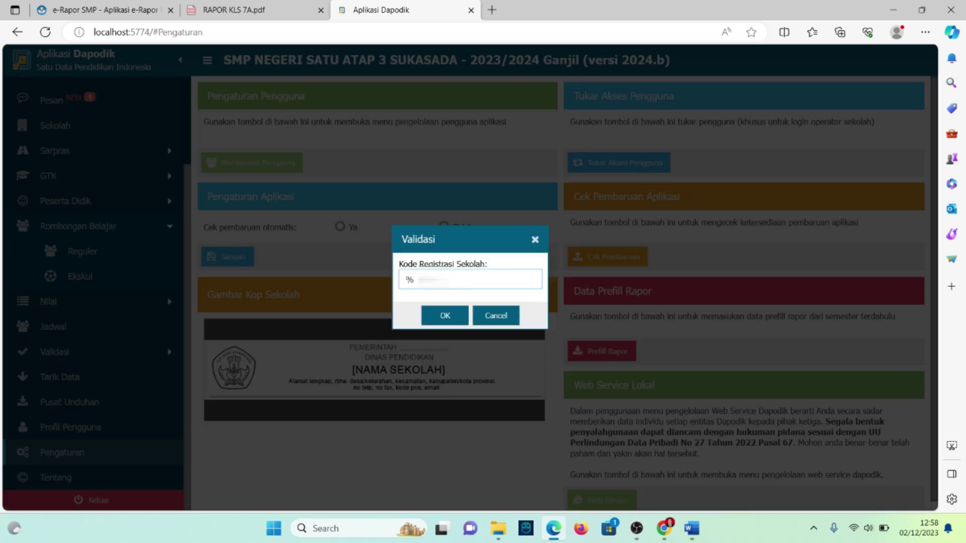
{"action": "type", "text": "5DNQL"}
{"action": "left_click", "coordinate": [445, 315]}
Switch to the chosen GTK teacher account and go to Sinkronisasi
{"action": "left_click", "coordinate": [579, 287]}
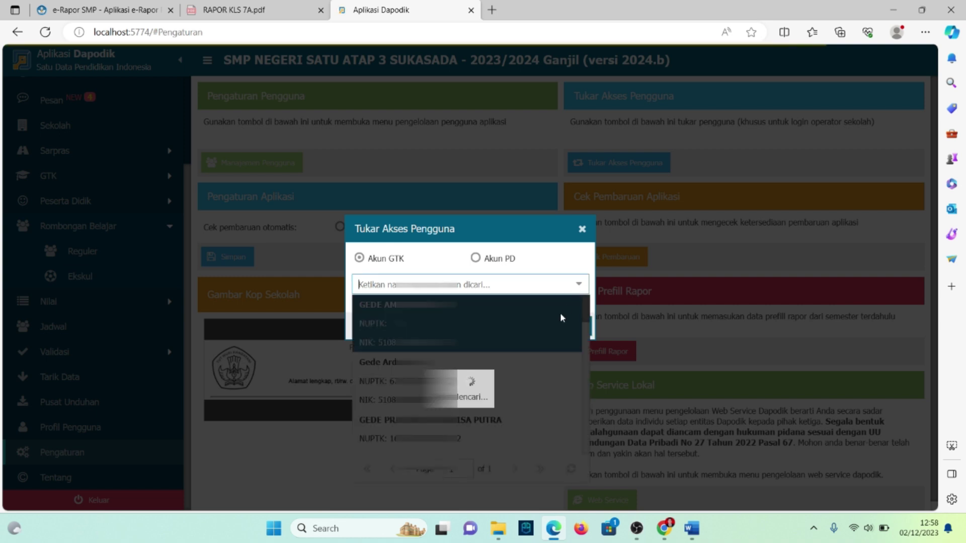
{"action": "scroll", "coordinate": [535, 370], "scroll_direction": "down", "scroll_amount": 2}
{"action": "left_click", "coordinate": [512, 370]}
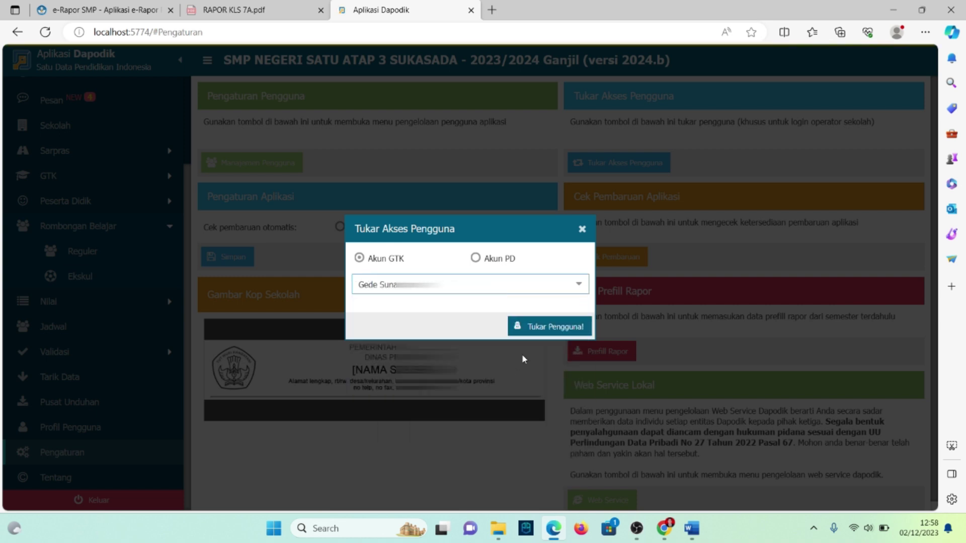
{"action": "left_click", "coordinate": [557, 328]}
{"action": "left_click", "coordinate": [470, 303]}
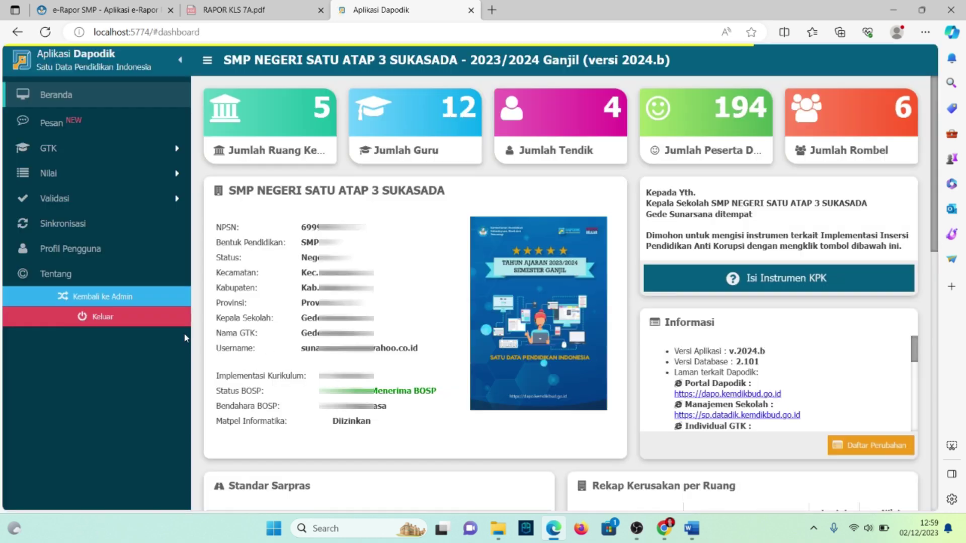
{"action": "left_click", "coordinate": [58, 223]}
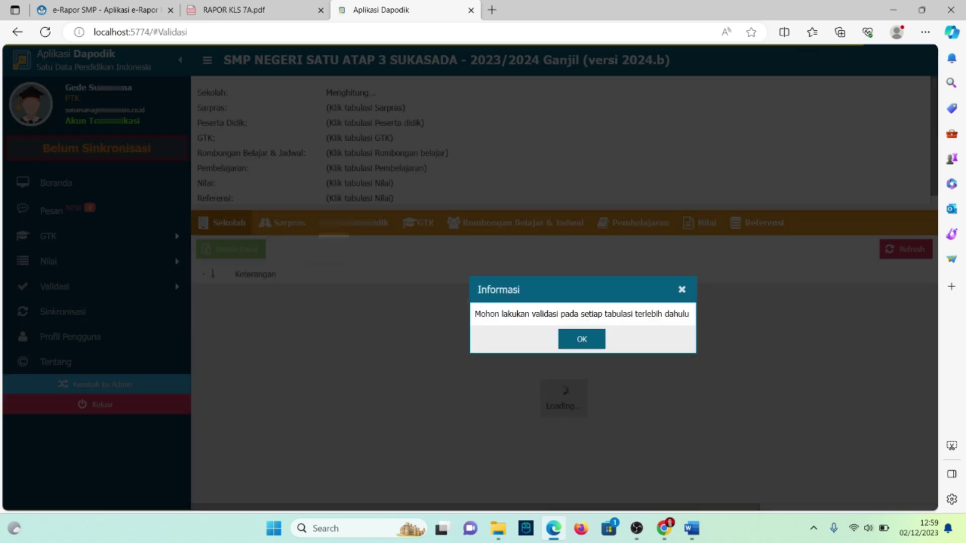
Validate the Sarpras data and return to Sinkronisasi
{"action": "left_click", "coordinate": [590, 339]}
{"action": "left_click", "coordinate": [284, 222]}
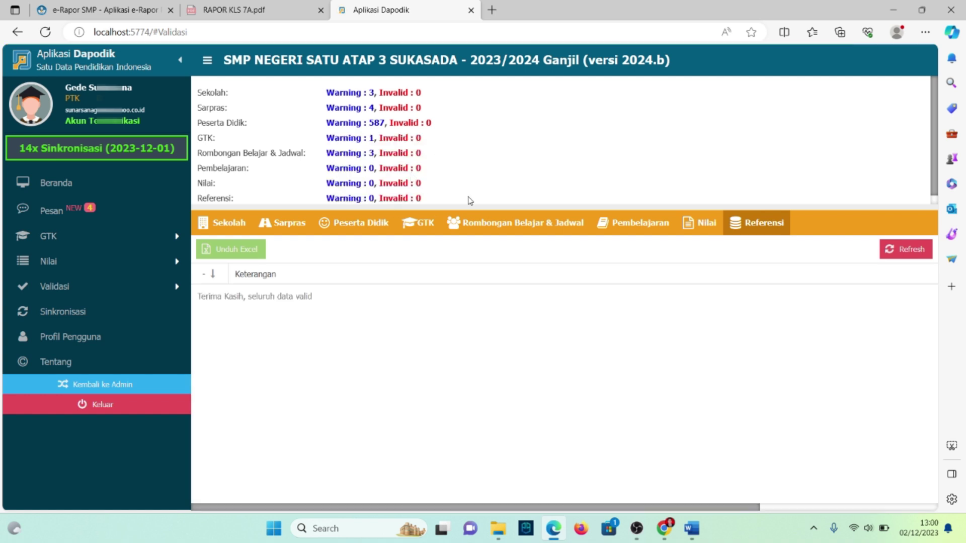
{"action": "left_click", "coordinate": [67, 312]}
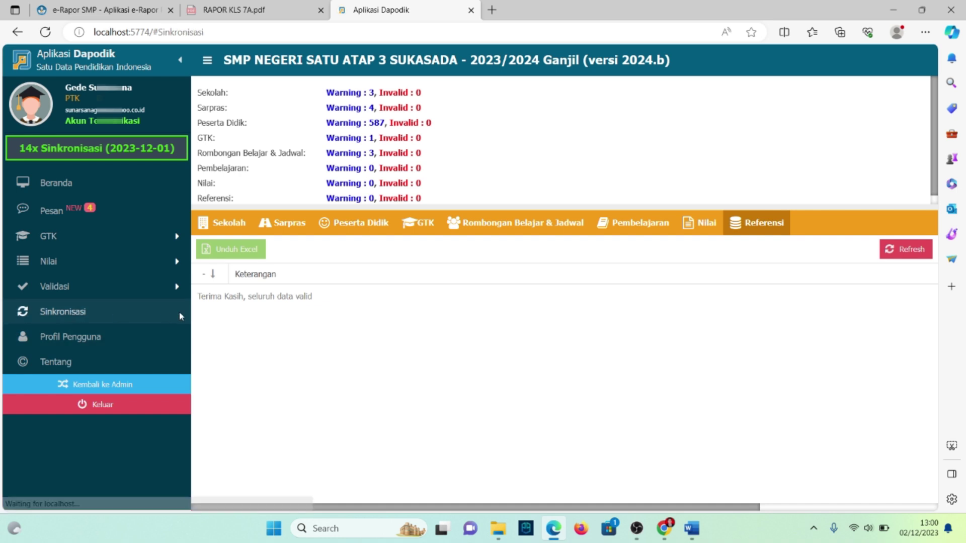
Confirm all Dapodik variables in the wizard and agree to send data, reaching step 3
{"action": "left_click", "coordinate": [442, 318]}
{"action": "left_click", "coordinate": [708, 451]}
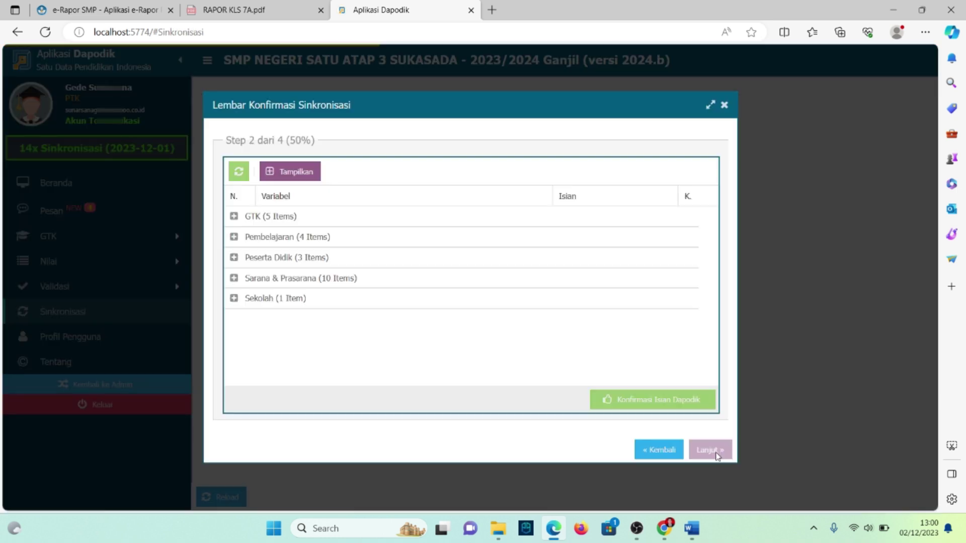
{"action": "left_click", "coordinate": [300, 172]}
{"action": "left_click", "coordinate": [683, 237]}
{"action": "left_click", "coordinate": [683, 258]}
{"action": "left_click", "coordinate": [682, 278]}
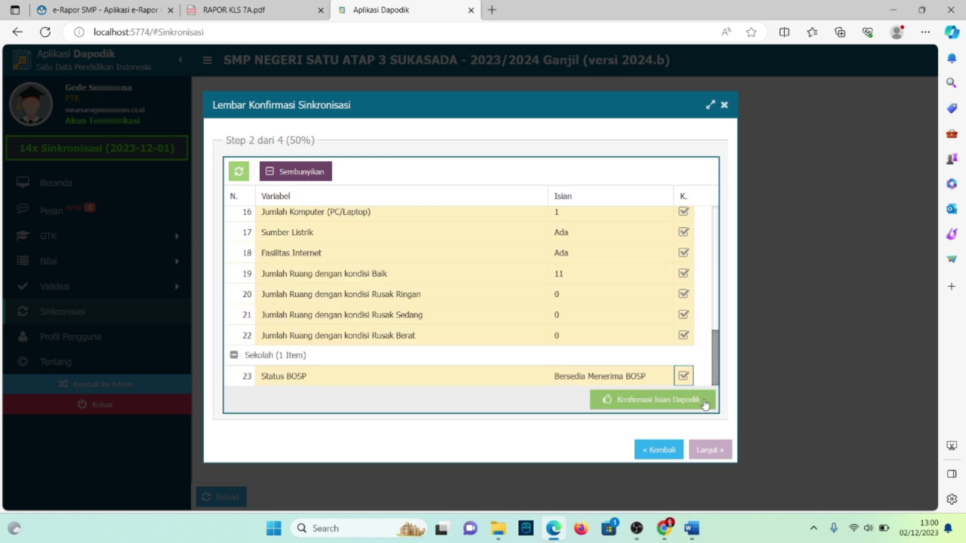
{"action": "left_click", "coordinate": [690, 403]}
{"action": "left_click", "coordinate": [465, 421]}
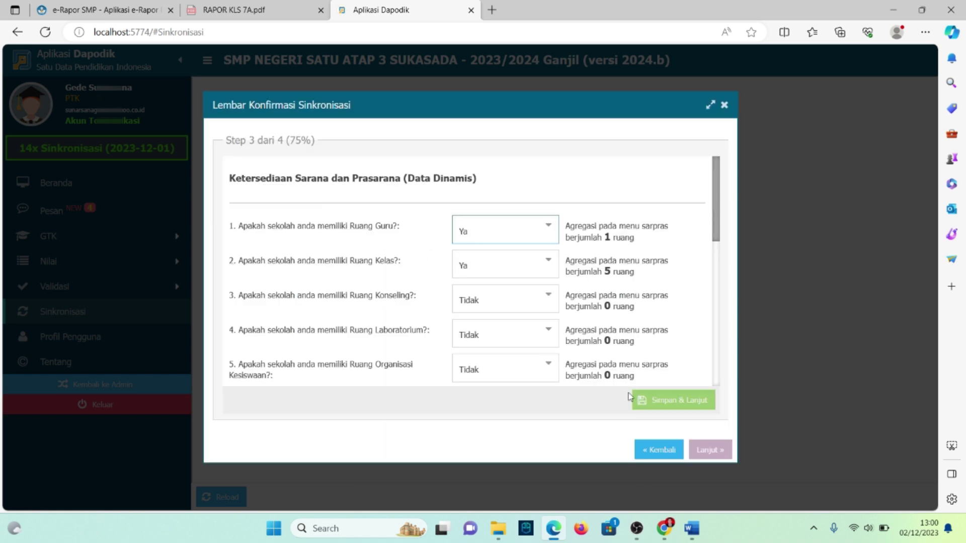
Save the facilities answers, accept the integrity statement, and start synchronisation
{"action": "left_click", "coordinate": [674, 403]}
{"action": "left_click", "coordinate": [445, 313]}
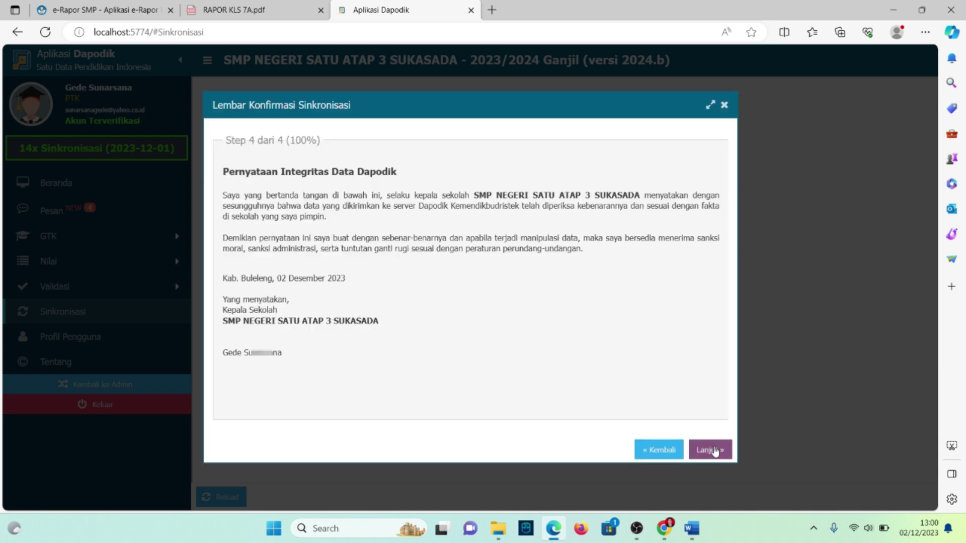
{"action": "left_click", "coordinate": [714, 450]}
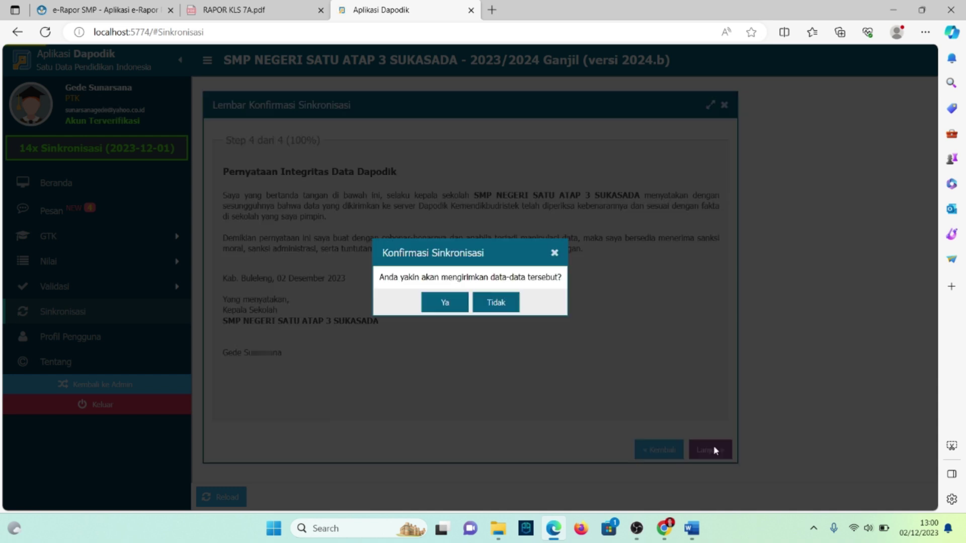
{"action": "left_click", "coordinate": [445, 303]}
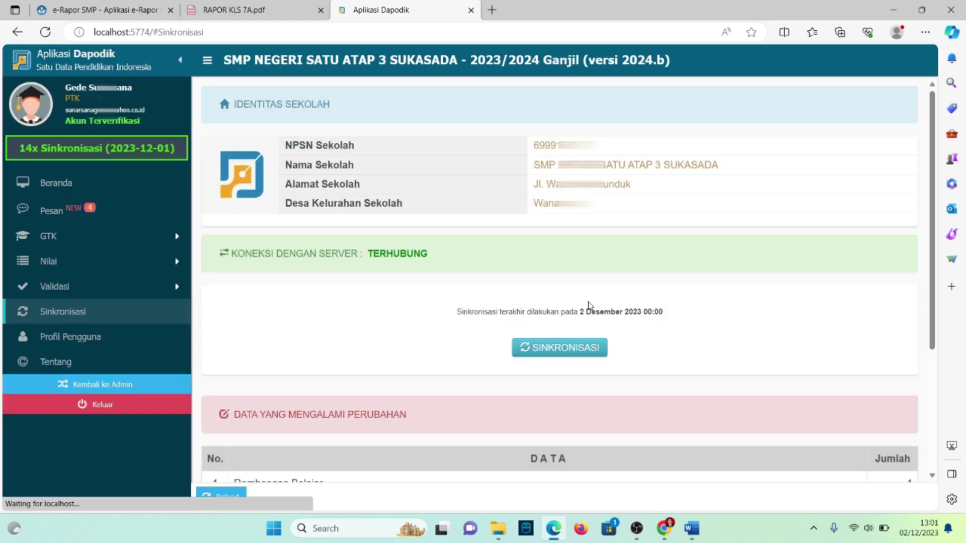
{"action": "left_click", "coordinate": [590, 347]}
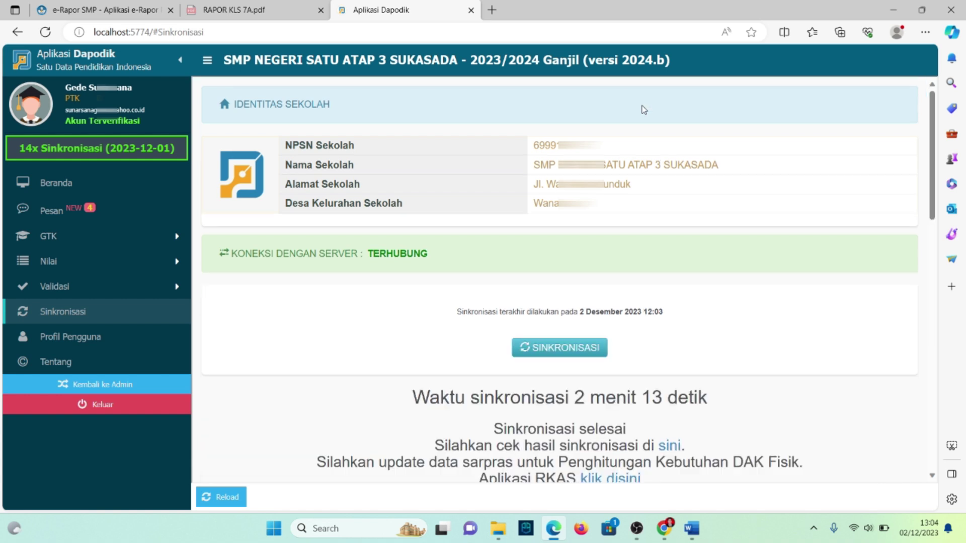
In e-Rapor SMP's Ambil Data Dapodik, update the semester and subject reference data
{"action": "left_click", "coordinate": [126, 13]}
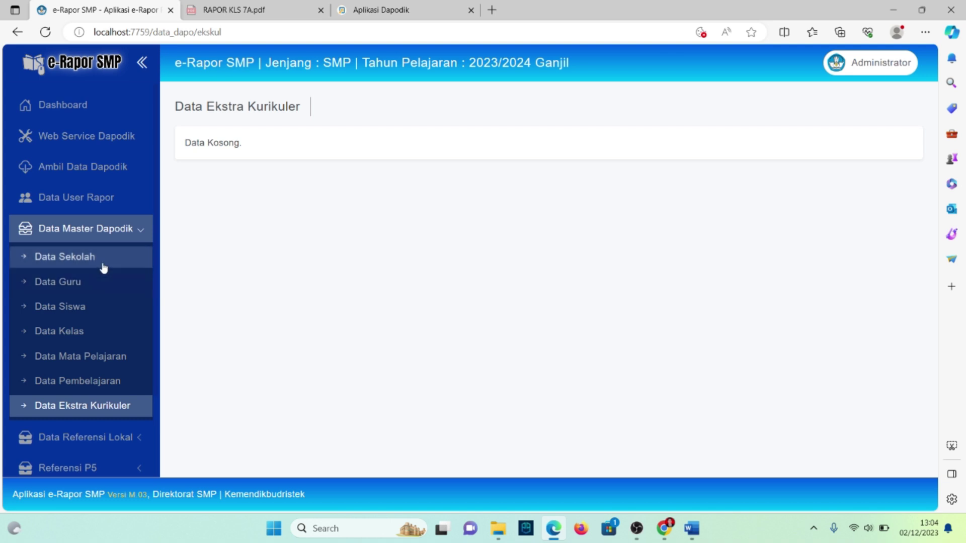
{"action": "left_click", "coordinate": [101, 168]}
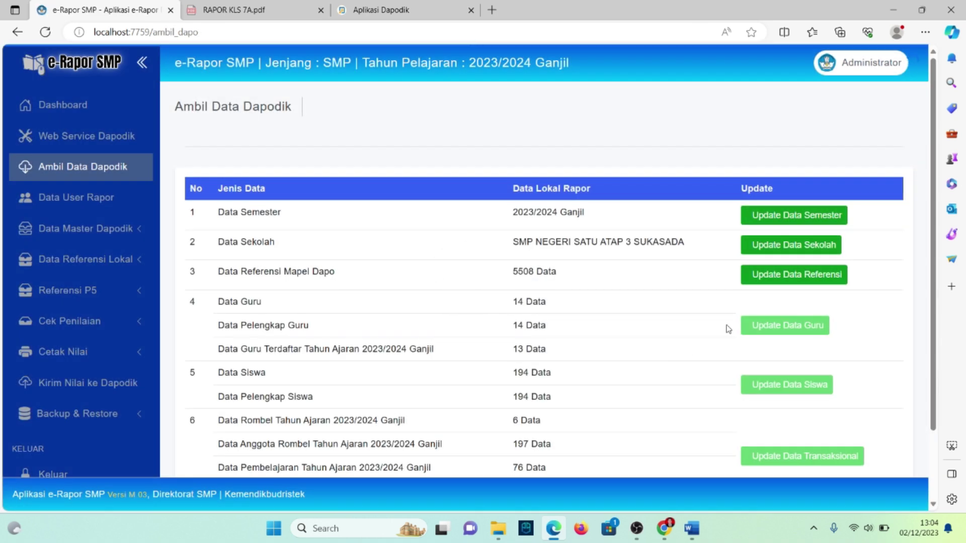
{"action": "left_click", "coordinate": [790, 216]}
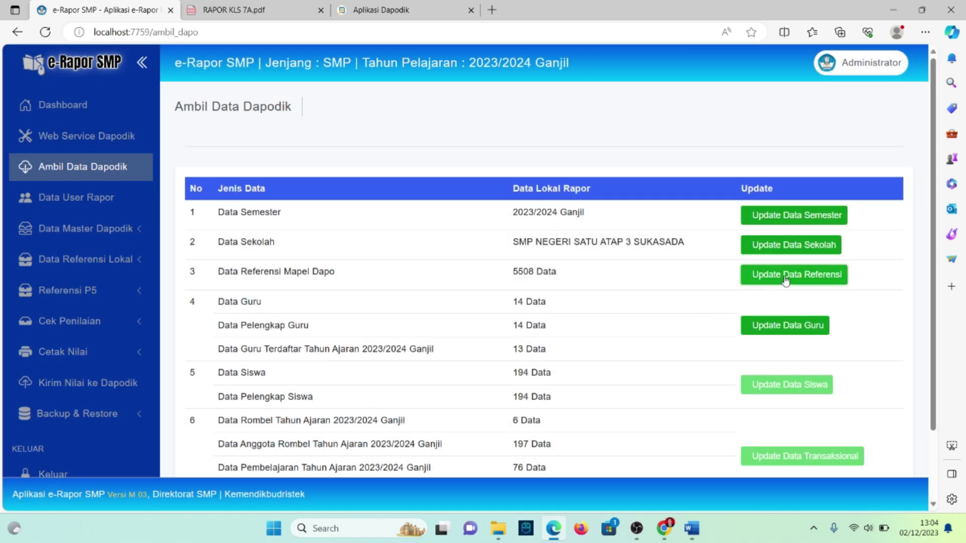
{"action": "left_click", "coordinate": [786, 280]}
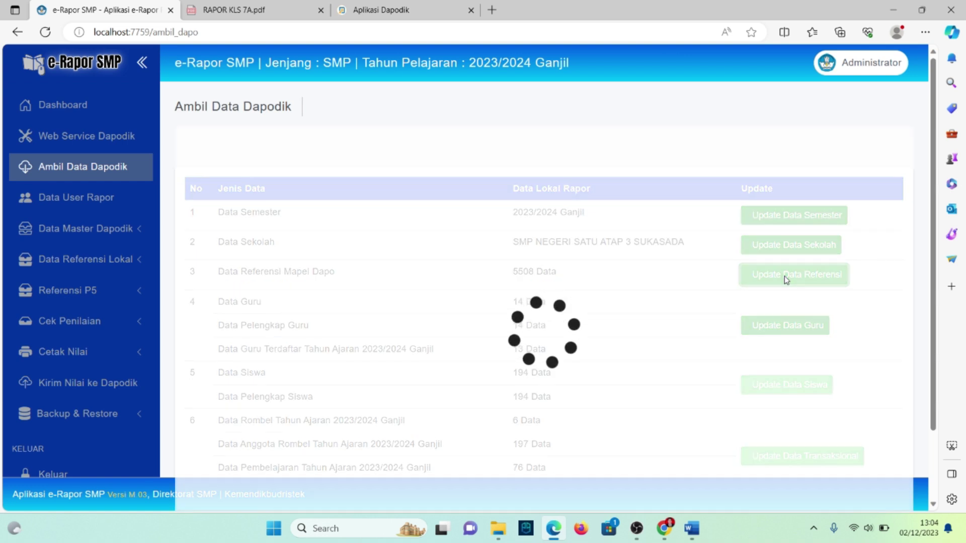
{"action": "left_click", "coordinate": [452, 364]}
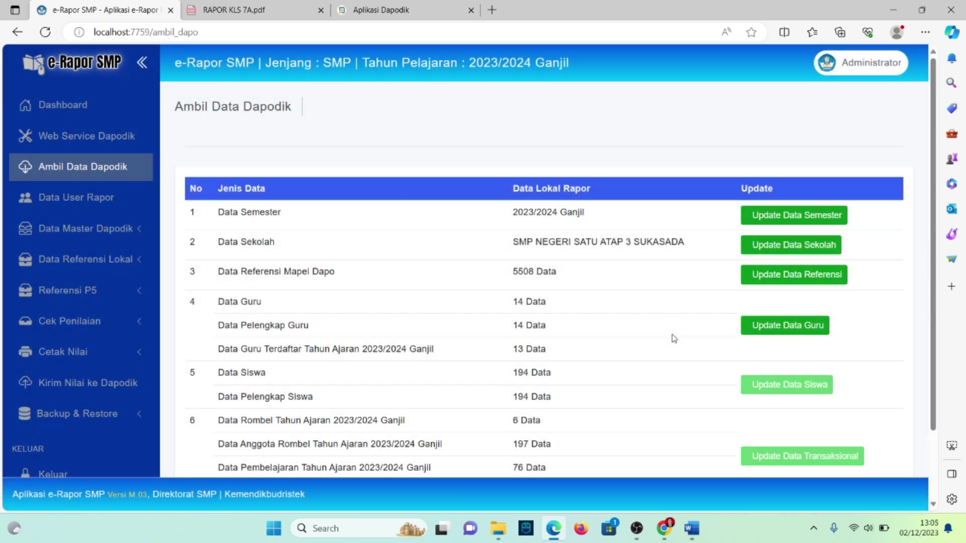
Update the student and class membership data, then return to the Dashboard
{"action": "left_click", "coordinate": [778, 327]}
{"action": "left_click", "coordinate": [458, 398]}
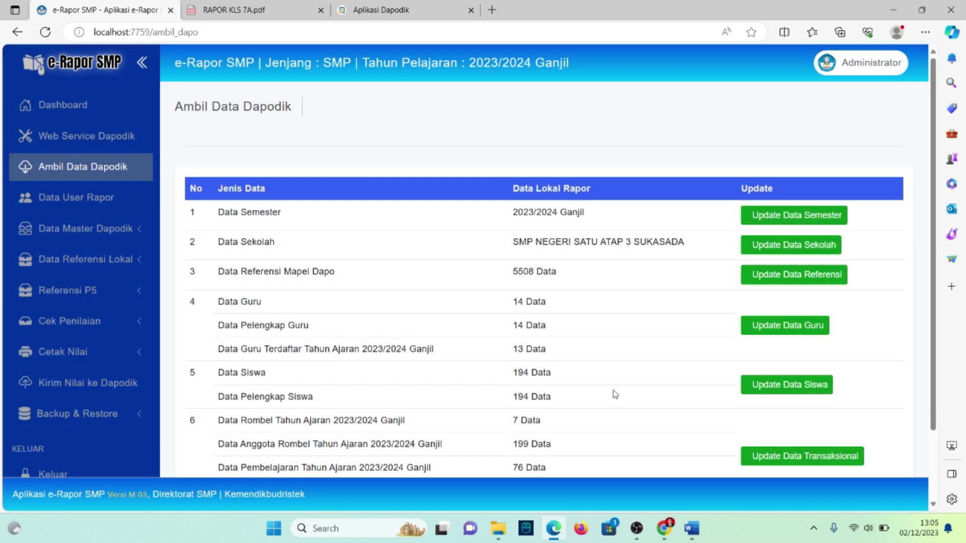
{"action": "left_click", "coordinate": [66, 104]}
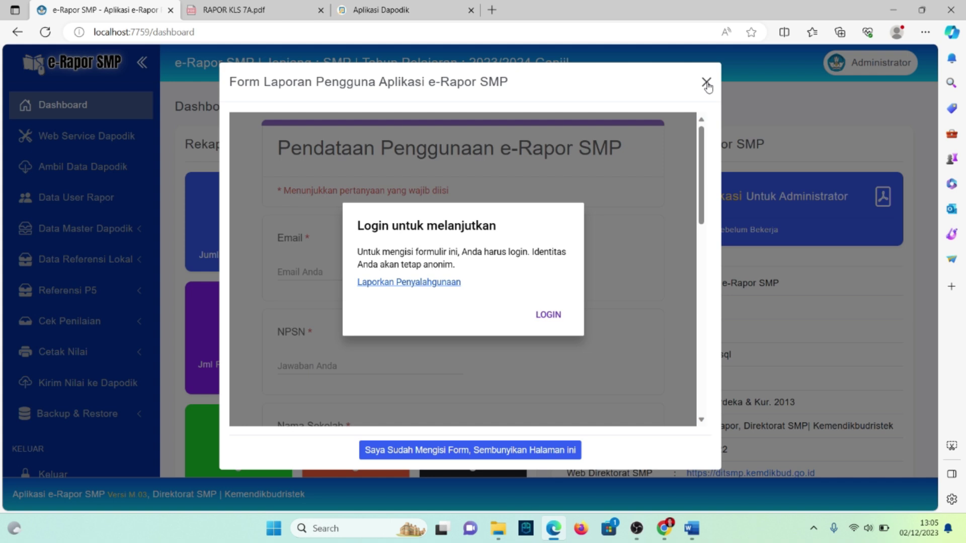
Dismiss the report form and open Data Master Dapodik's Data Ekstra Kurikuler list to confirm KSP IPA appears
{"action": "left_click", "coordinate": [707, 83]}
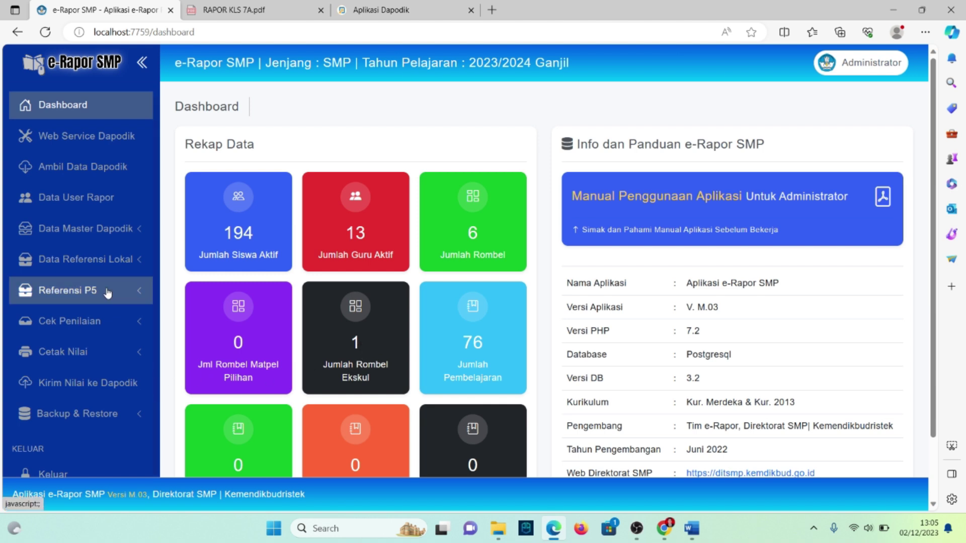
{"action": "left_click", "coordinate": [138, 228]}
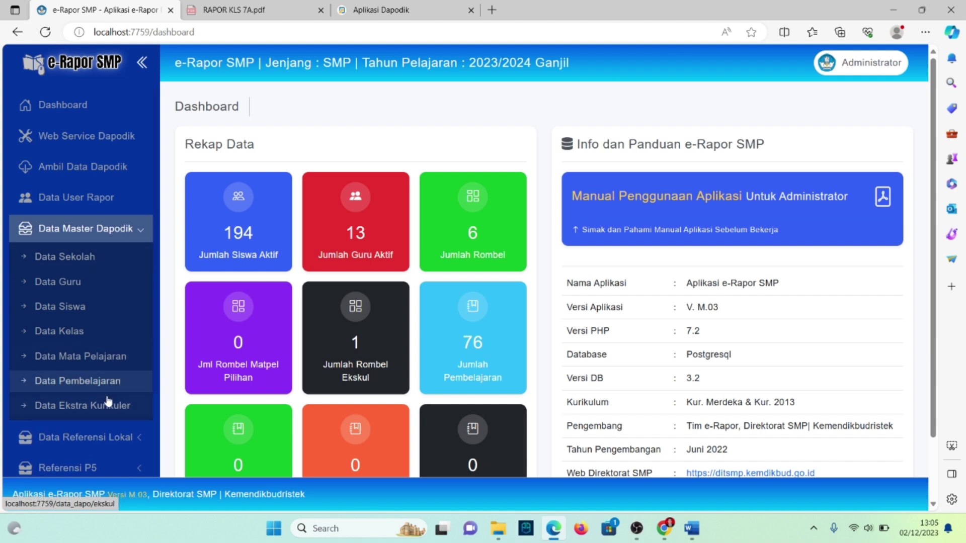
{"action": "left_click", "coordinate": [86, 405]}
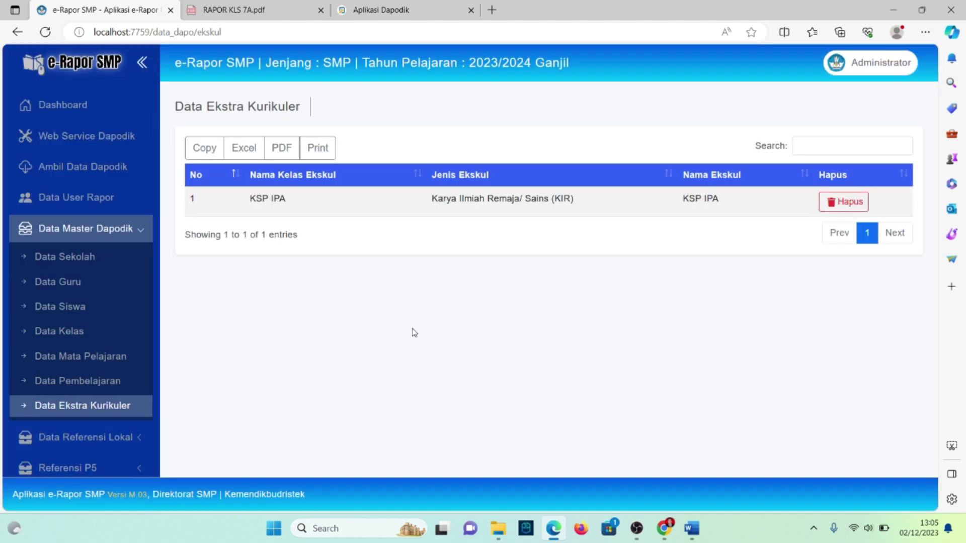